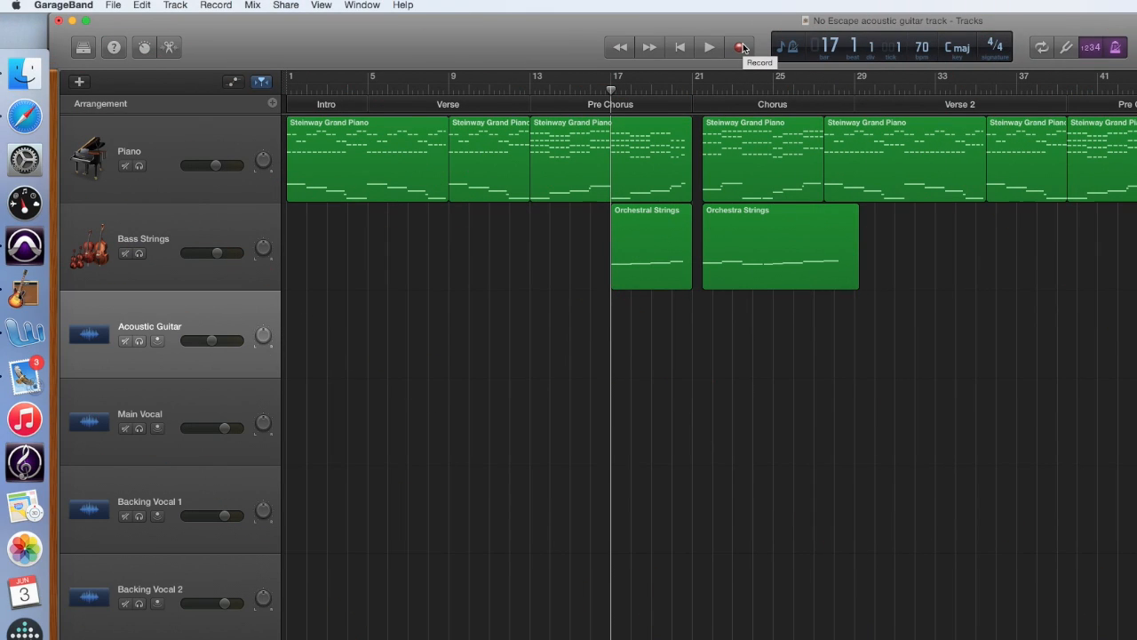
# Record an acoustic guitar take from bar 17 to bar 29 and trim the silence off its end.
pyautogui.click(743, 47)
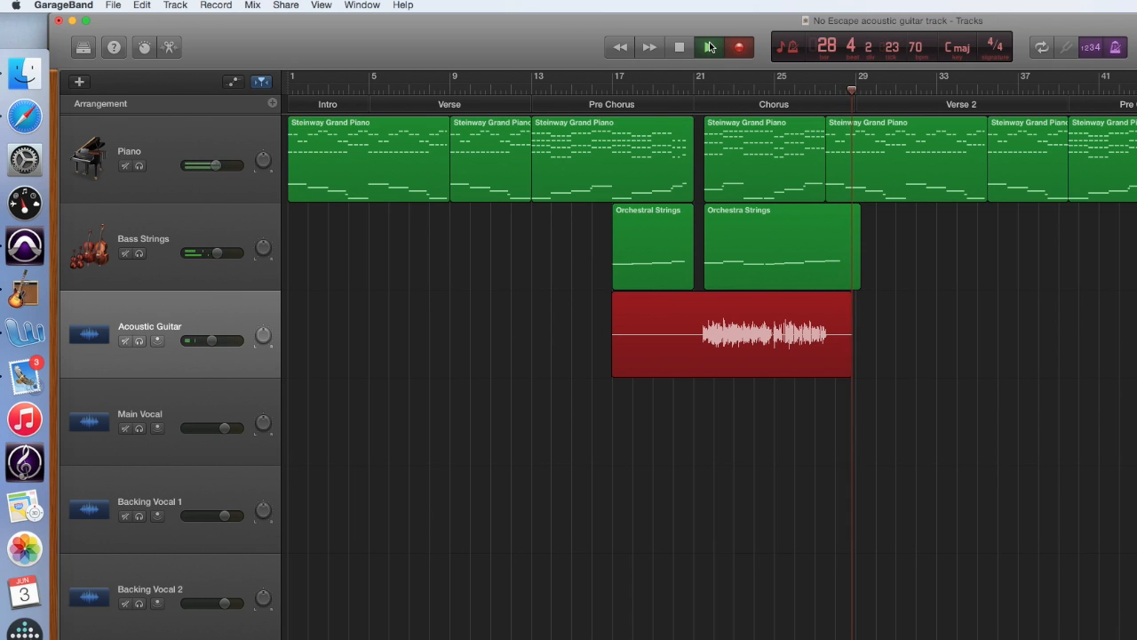
pyautogui.click(682, 50)
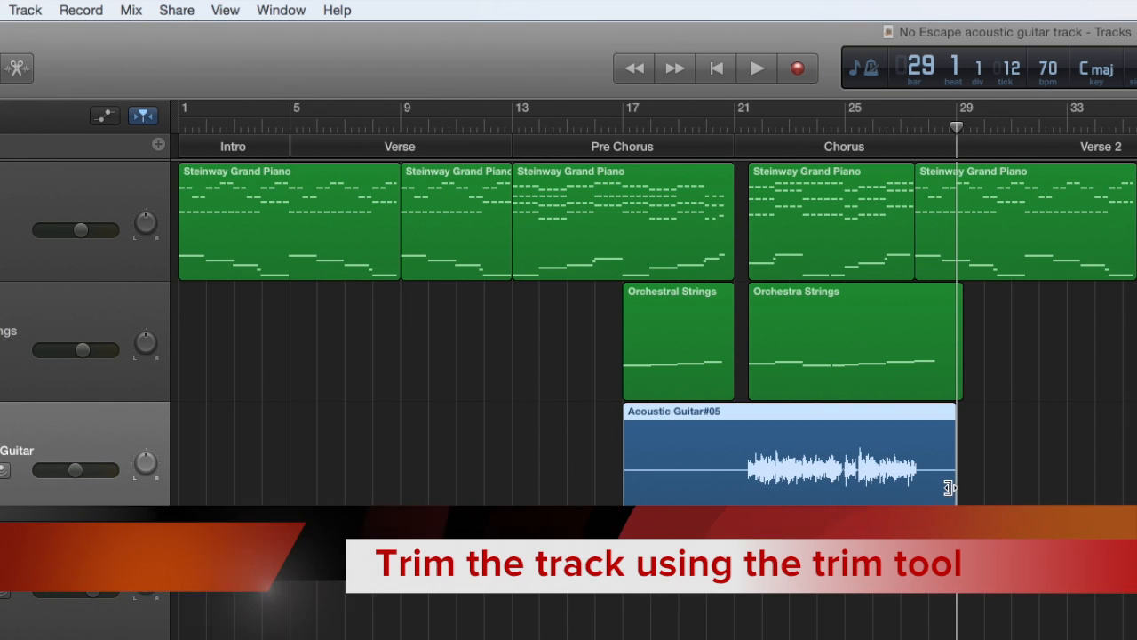
pyautogui.moveTo(946, 488); pyautogui.dragTo(914, 497)
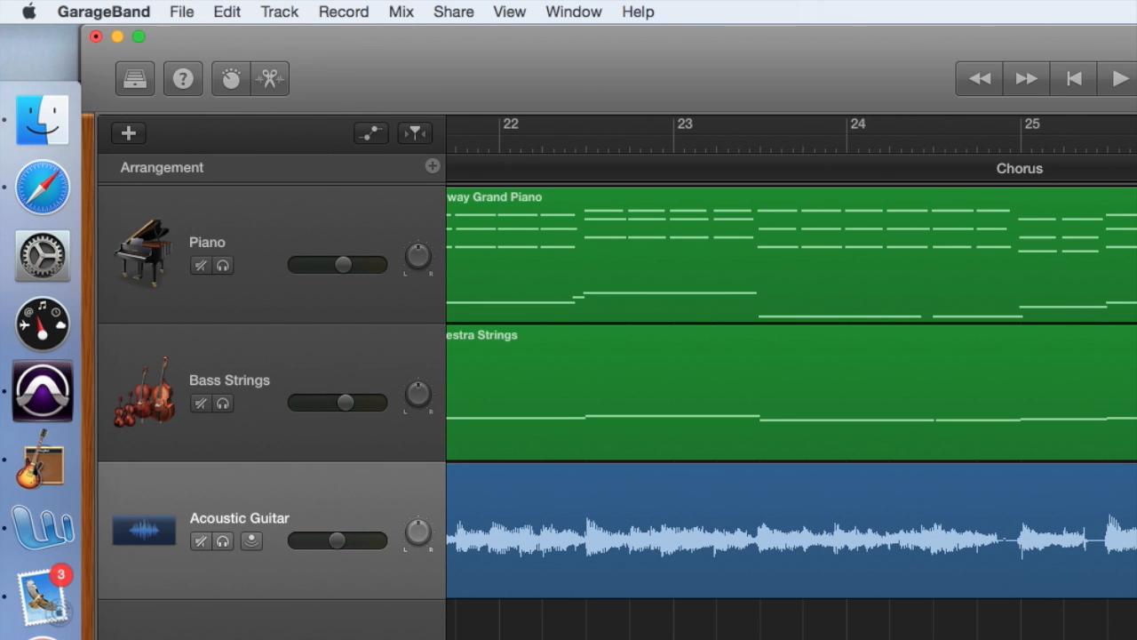
# Turn on Snap to Grid and try shifting the Acoustic Guitar#05 region around bar 17.
pyautogui.click(227, 13)
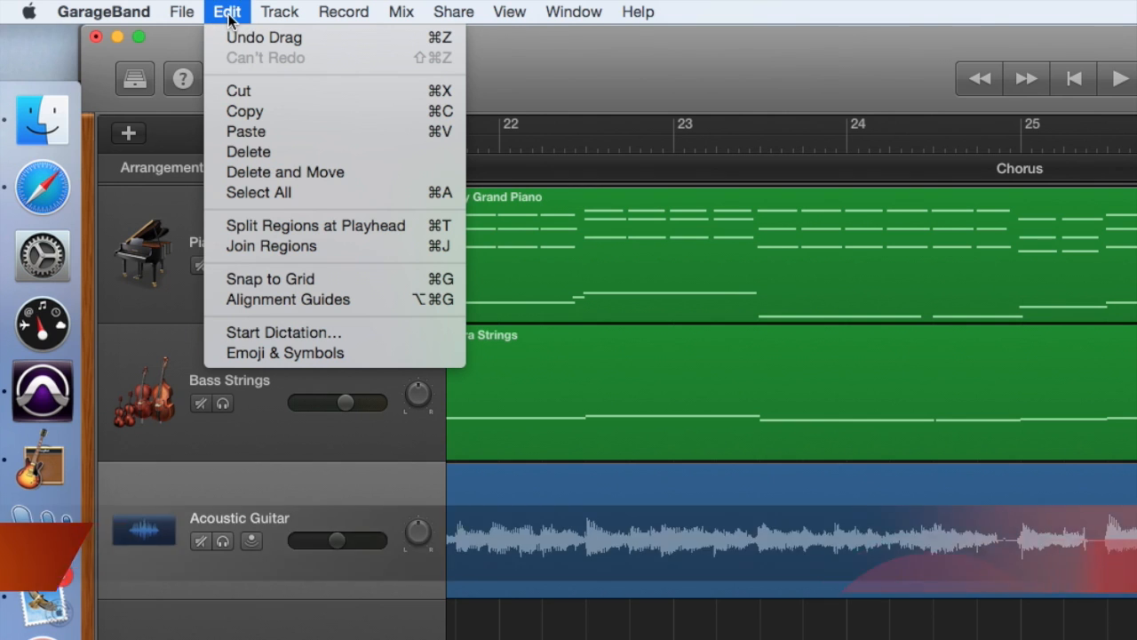
pyautogui.click(278, 279)
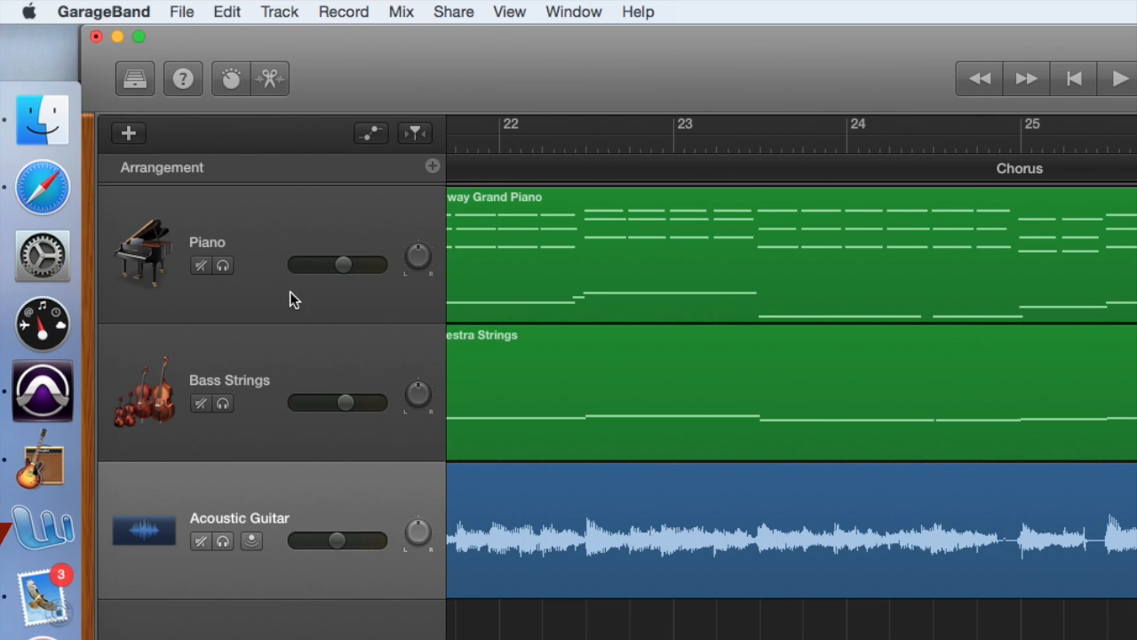
pyautogui.hscroll(3, 791, 546)
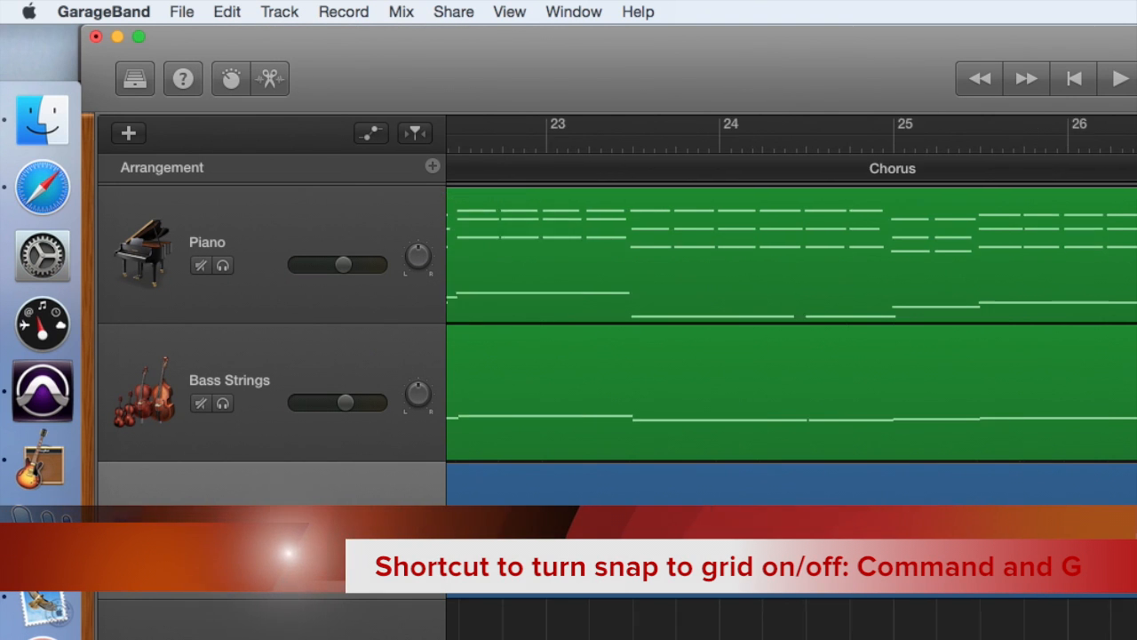
pyautogui.hscroll(-15, 791, 324)
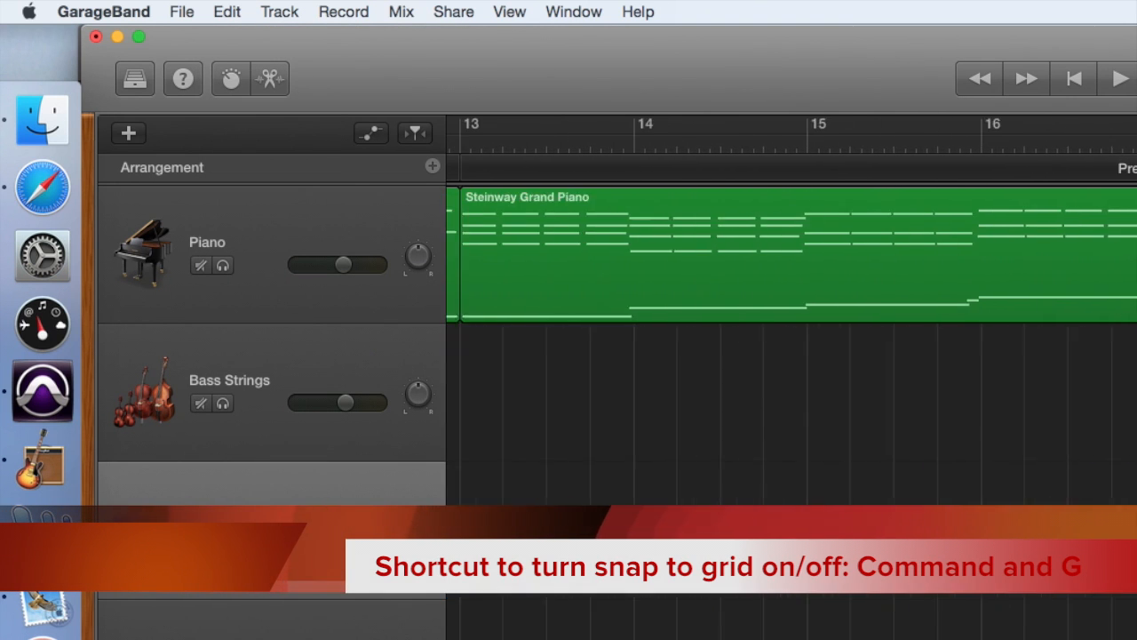
pyautogui.hscroll(9, 535, 529)
pyautogui.moveTo(813, 538)
pyautogui.mouseDown()
pyautogui.moveTo(697, 537)
pyautogui.moveTo(817, 536)
pyautogui.mouseUp()
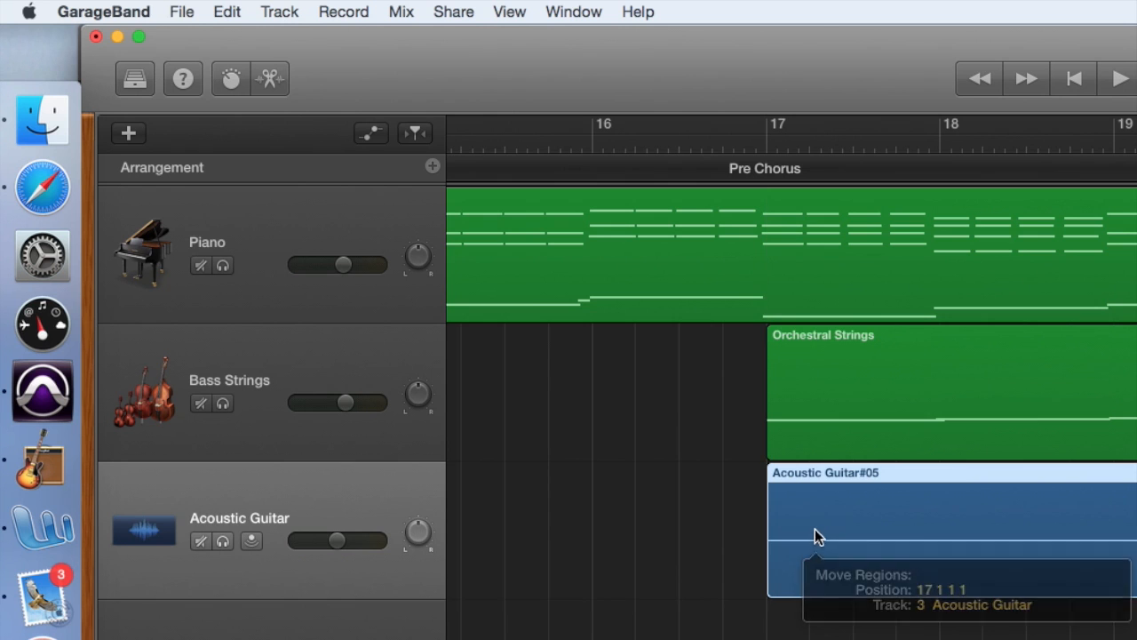
# Turn off Snap to Grid and move the Acoustic Guitar#05 region freely by a small amount.
pyautogui.click(274, 10)
pyautogui.moveTo(228, 10)
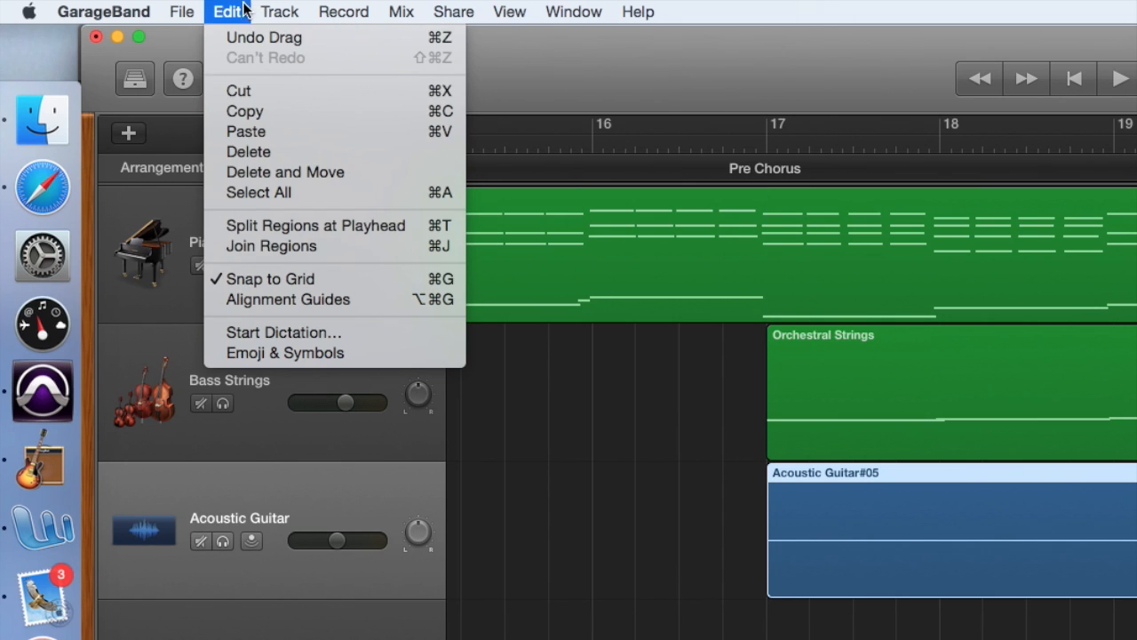
pyautogui.click(297, 281)
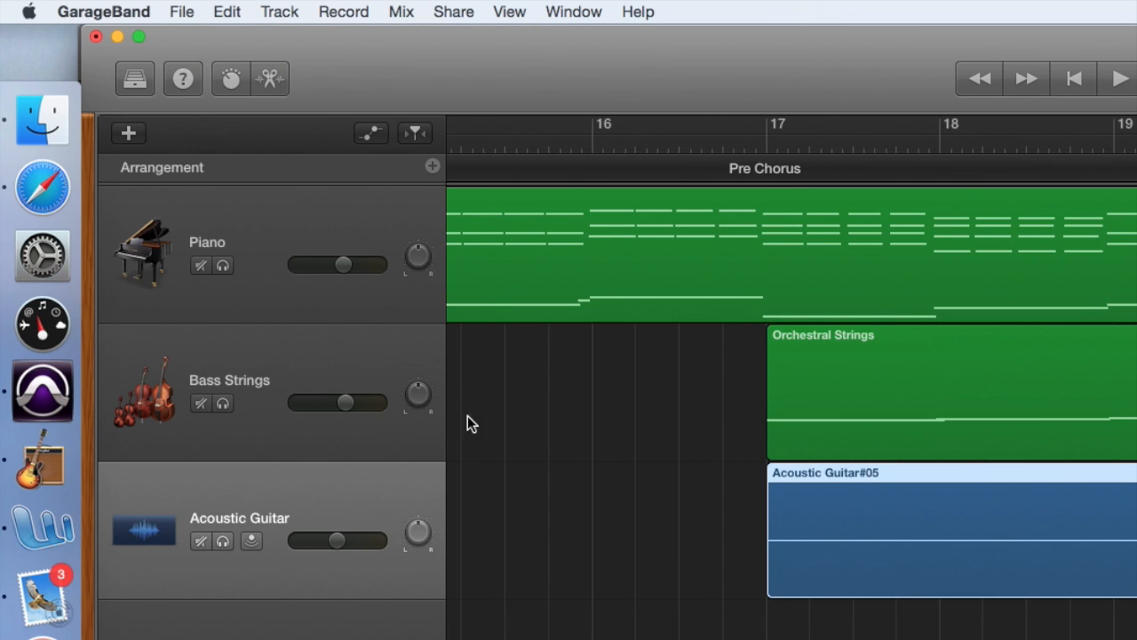
pyautogui.moveTo(796, 529); pyautogui.dragTo(781, 529)
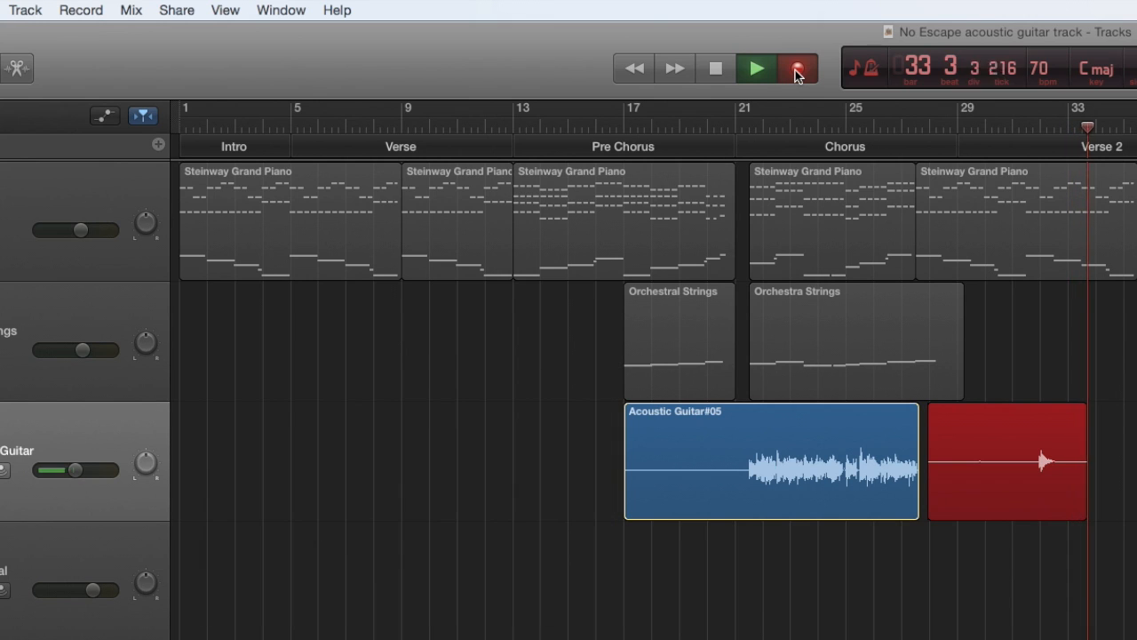
# Finish recording the second guitar take, trim it closely around the chord and move it against the end of Acoustic Guitar#05.
pyautogui.click(716, 68)
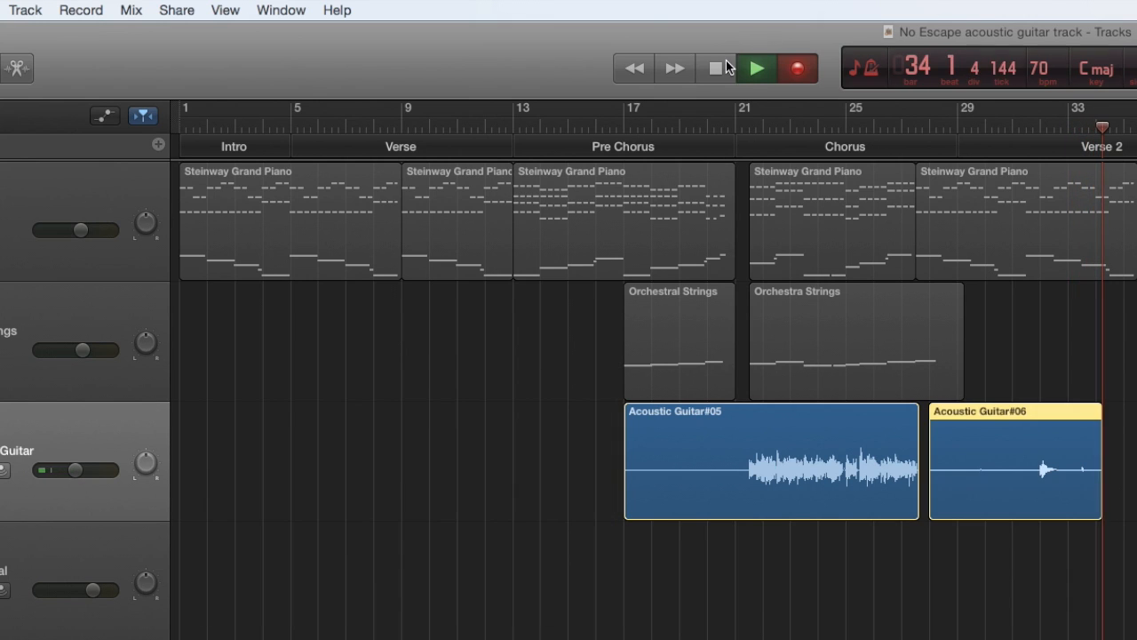
pyautogui.moveTo(933, 469); pyautogui.dragTo(1066, 503)
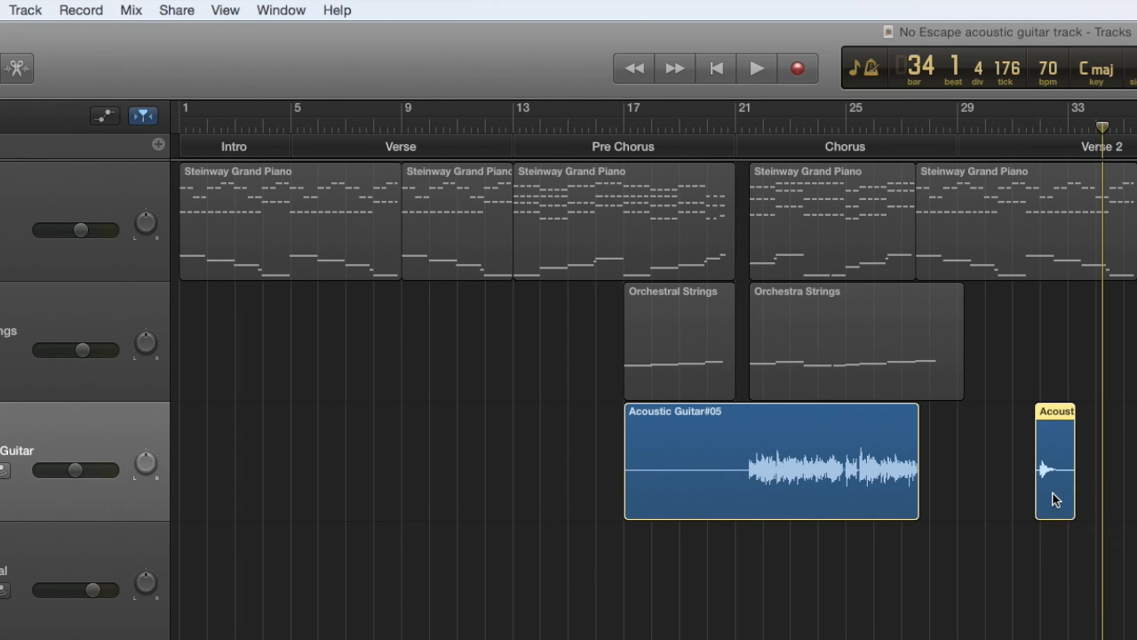
pyautogui.moveTo(1041, 499); pyautogui.dragTo(939, 499)
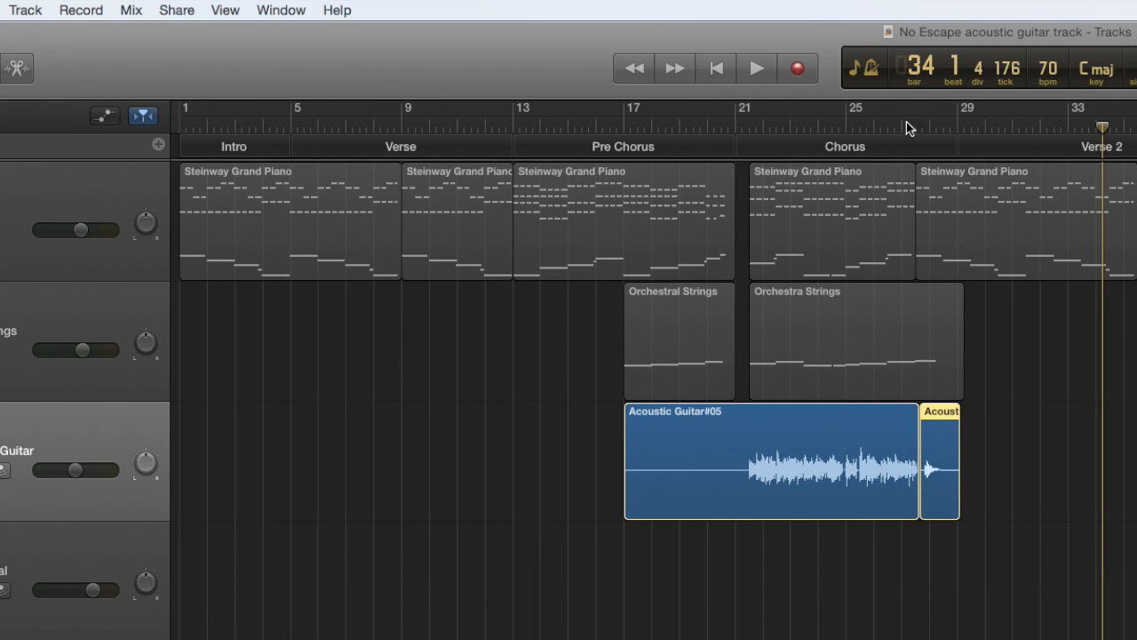
# Play back the join between the two guitar regions from bar 26.
pyautogui.click(880, 129)
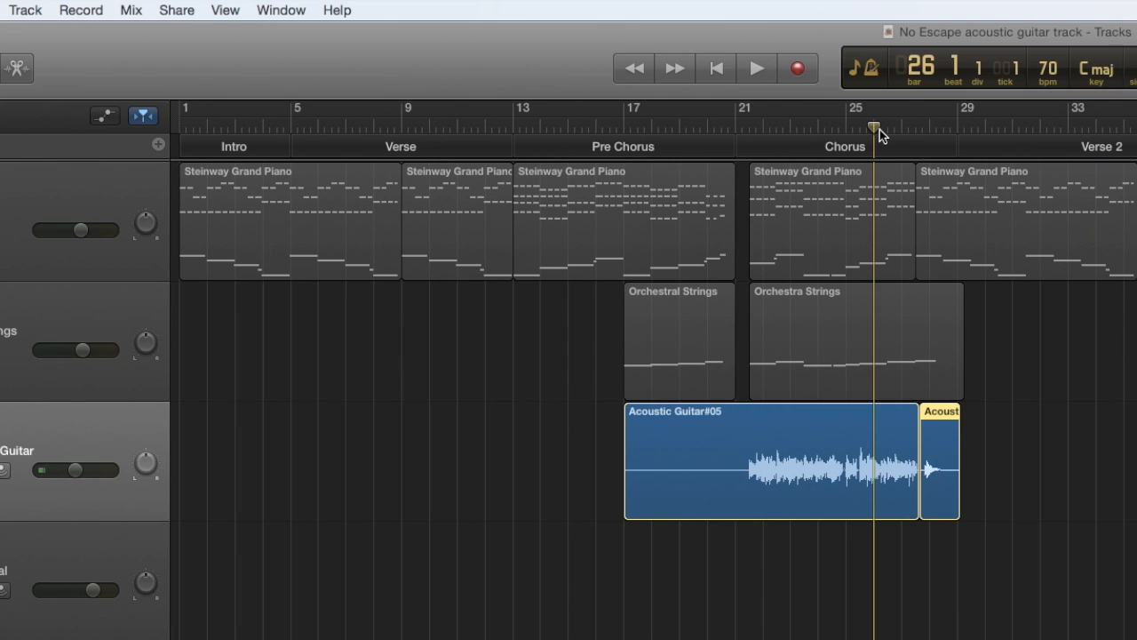
pyautogui.press('space')
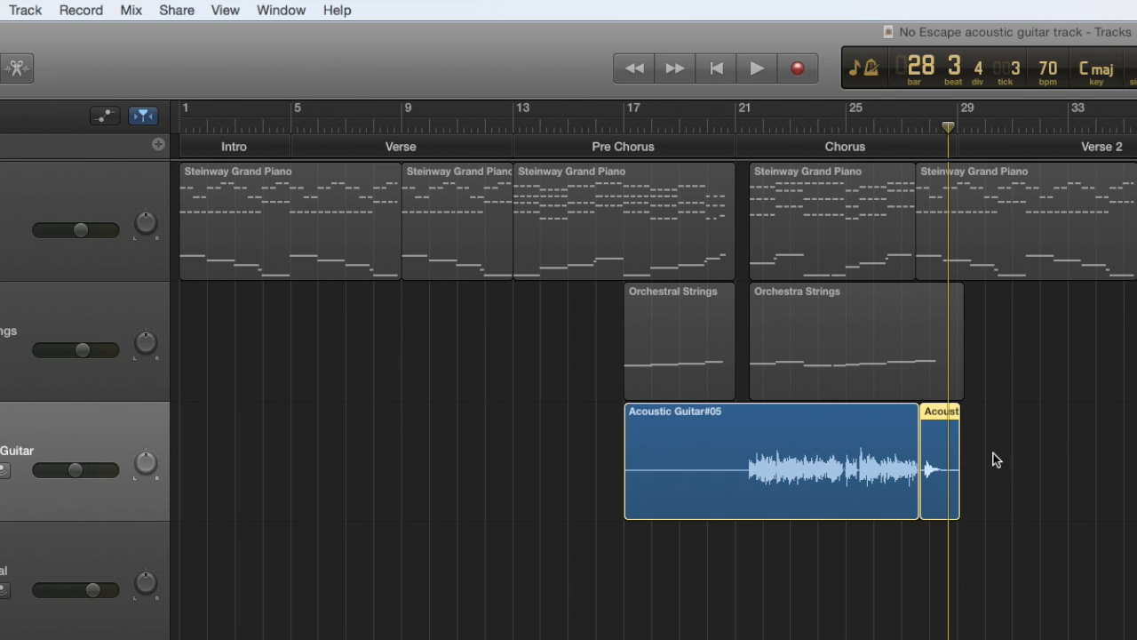
# Trim the facing edges of both guitar regions and the tail of Acoustic Guitar#06, and close the gap between them.
pyautogui.press('super+Right')
pyautogui.press('super+Right')
pyautogui.press('super+Right')
pyautogui.press('super+Right')
pyautogui.press('super+Right')
pyautogui.press('super+Right')
pyautogui.press('super+Right')
pyautogui.press('super+Right')
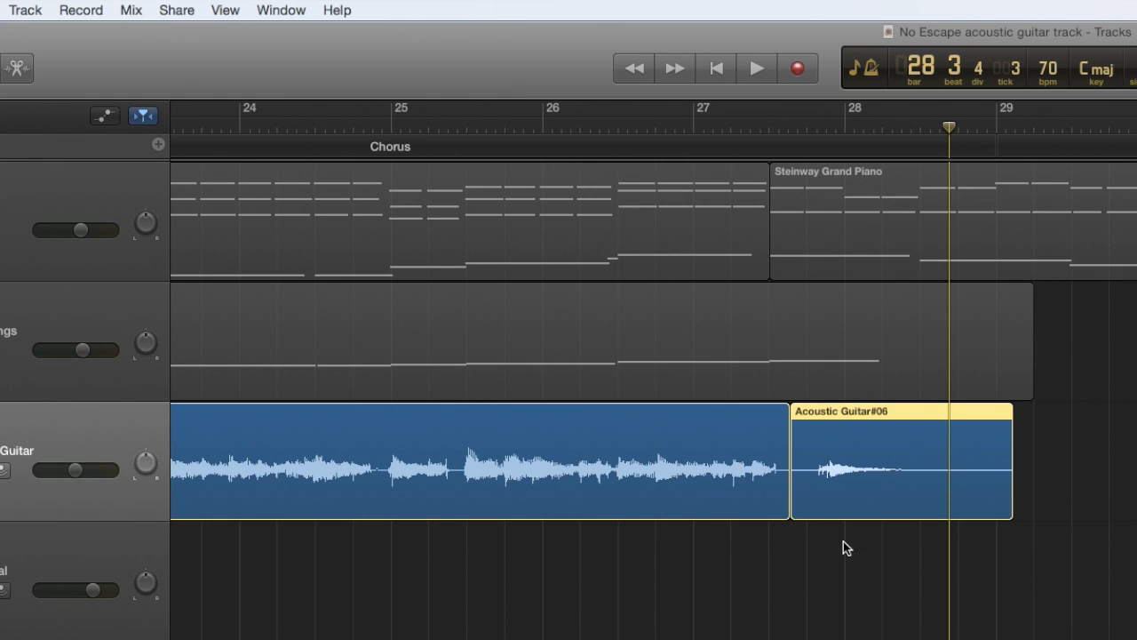
pyautogui.moveTo(793, 504)
pyautogui.mouseDown()
pyautogui.moveTo(817, 504)
pyautogui.moveTo(778, 503)
pyautogui.mouseUp()
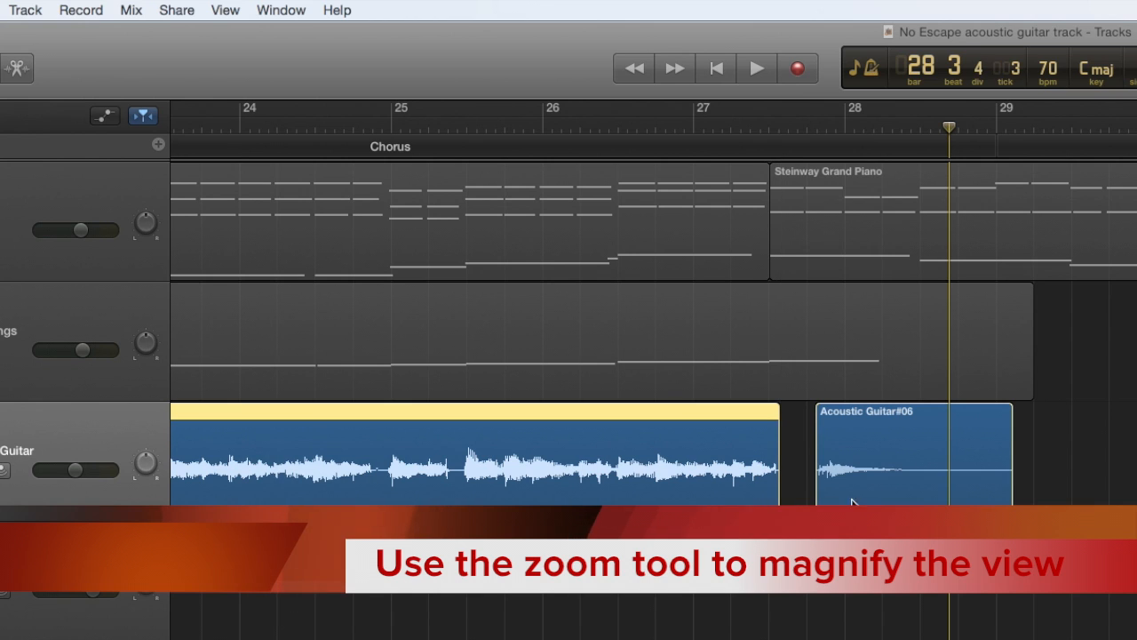
pyautogui.moveTo(1010, 495); pyautogui.dragTo(844, 500)
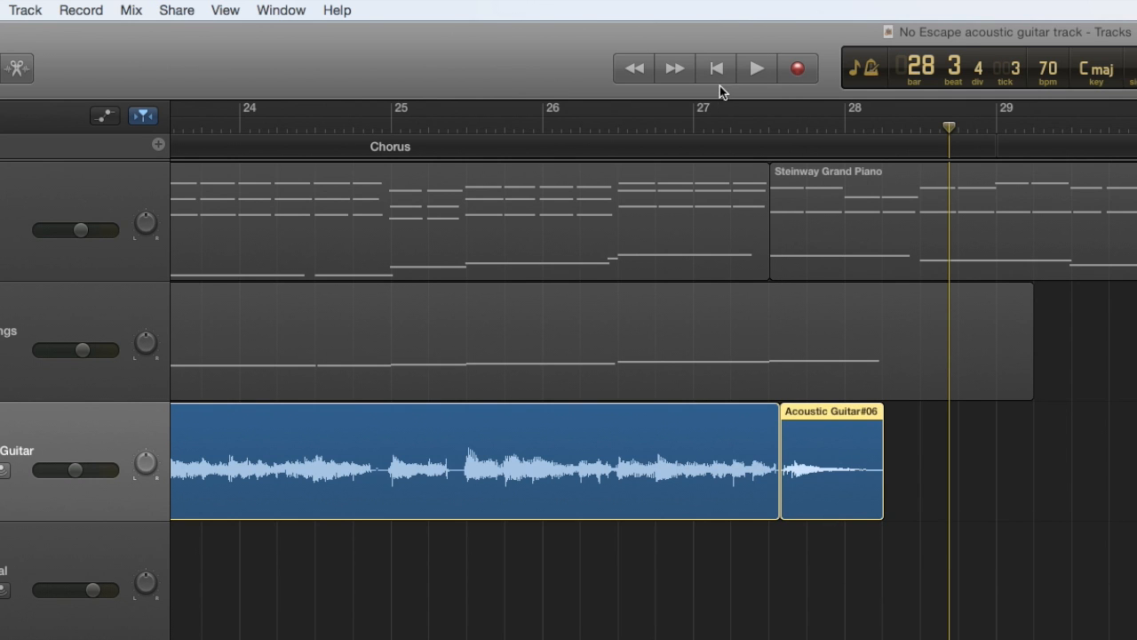
# Play the soloed guitar from midway through bar 26 to check the tightened join.
pyautogui.click(645, 125)
pyautogui.press('space')
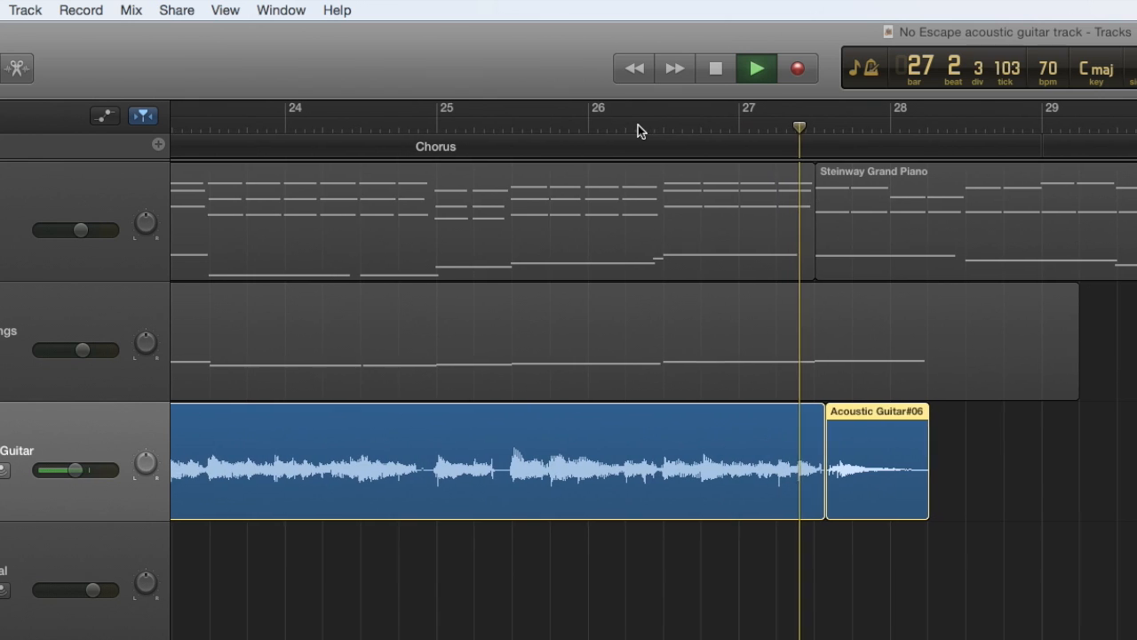
pyautogui.press('space')
# Move Acoustic Guitar#06 aside to bar 28 and trim a sliver off the end of the first guitar region.
pyautogui.moveTo(893, 504); pyautogui.dragTo(938, 504)
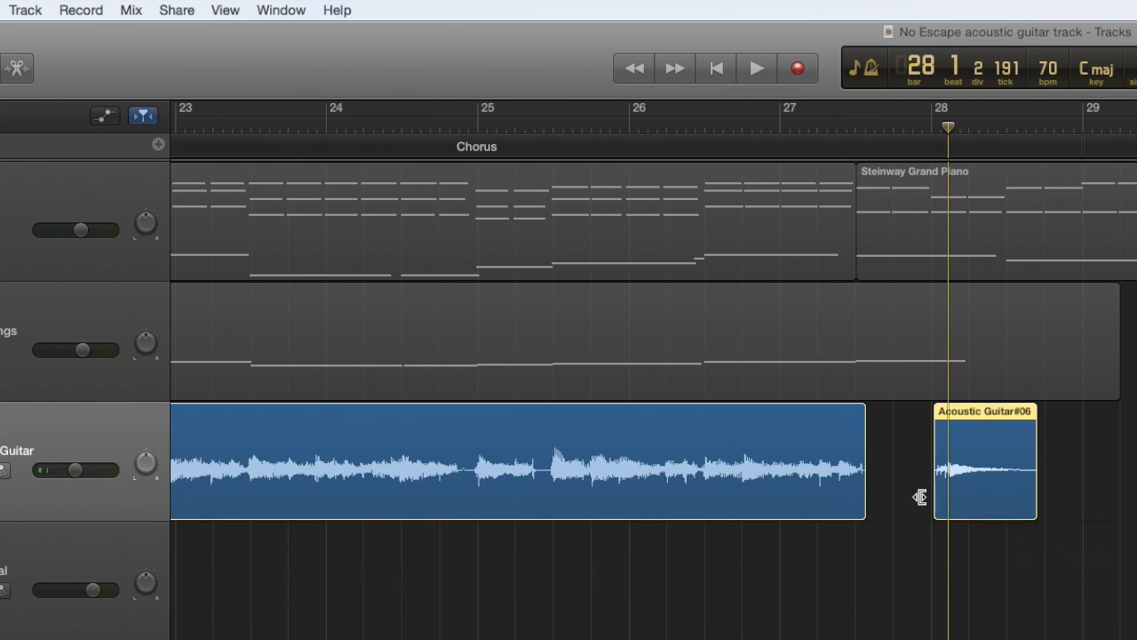
pyautogui.moveTo(864, 494); pyautogui.dragTo(863, 494)
pyautogui.press('space')
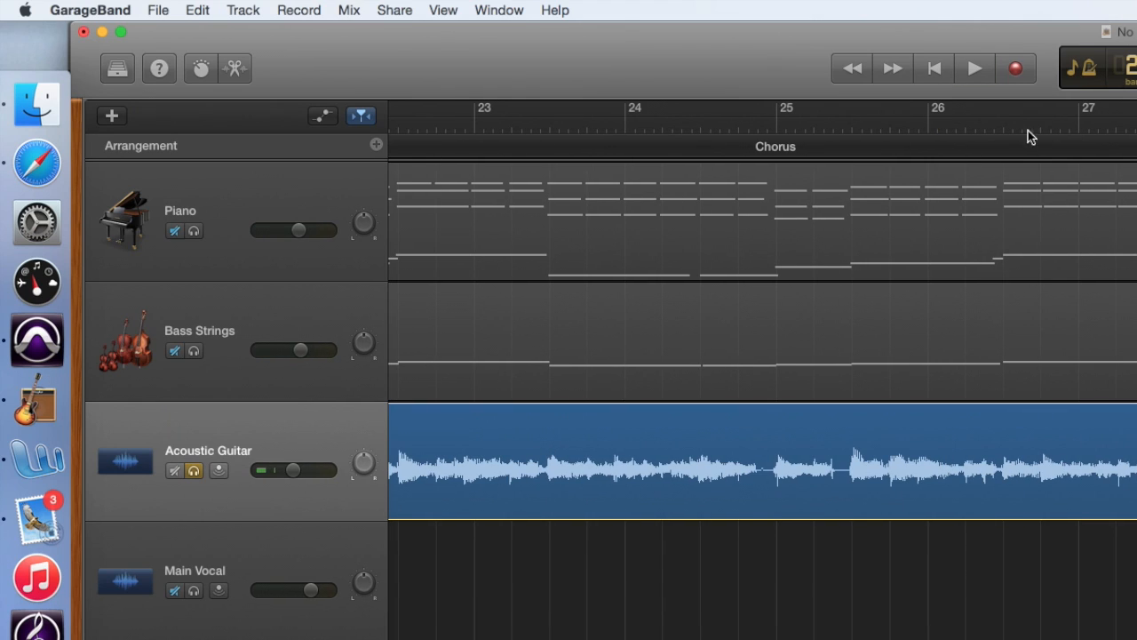
# Turn off solo on the Acoustic Guitar track and play the join together with the piano and strings.
pyautogui.click(193, 471)
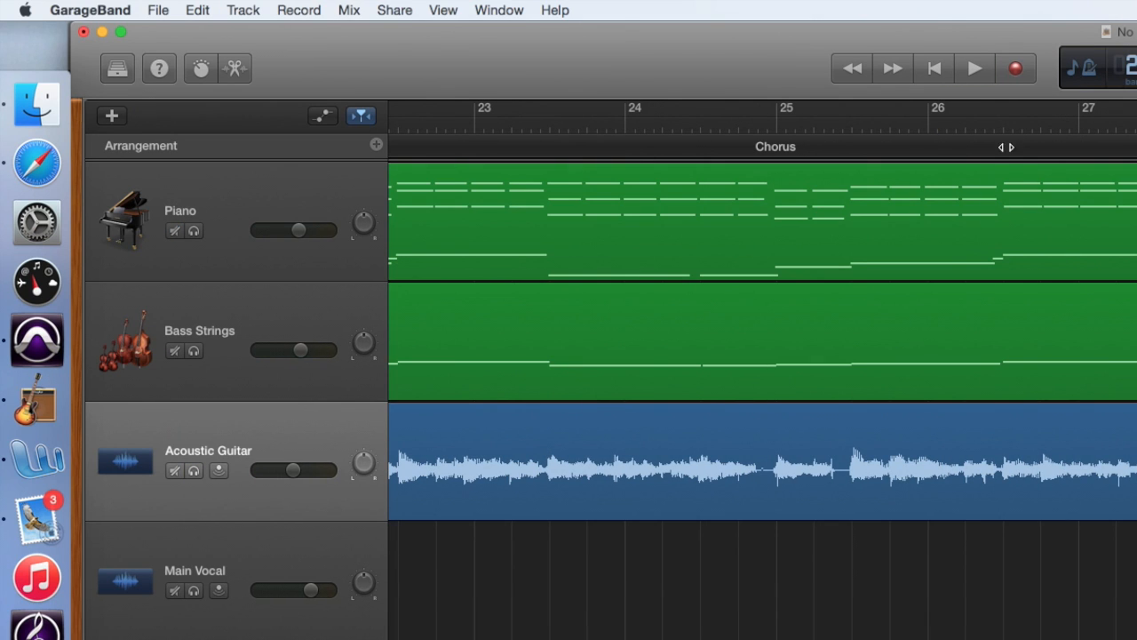
pyautogui.click(982, 127)
pyautogui.press('space')
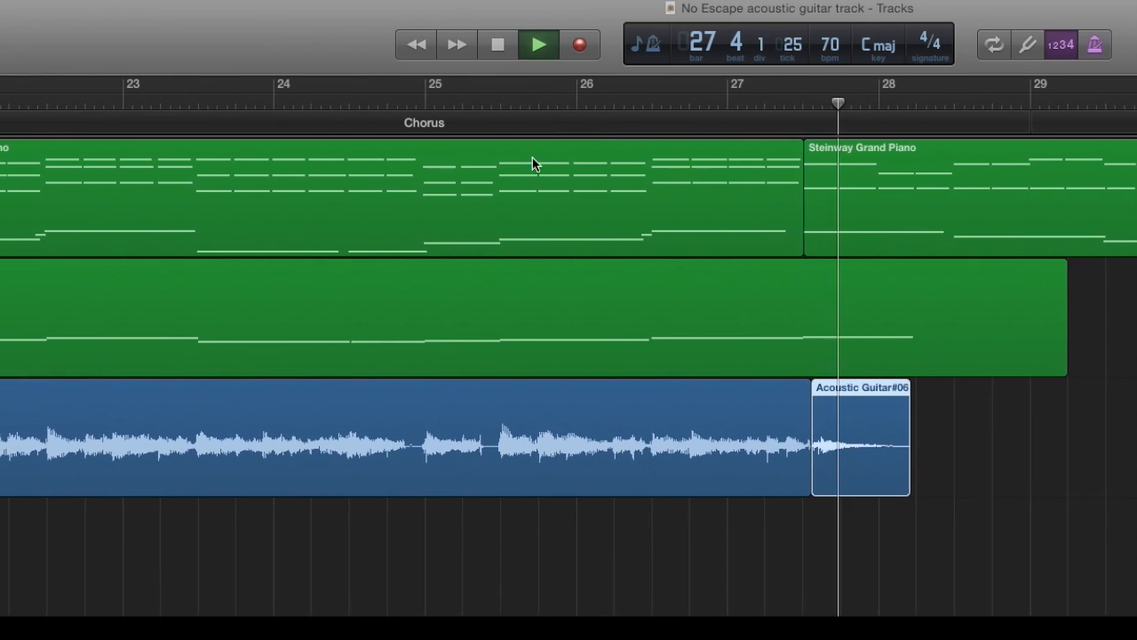
pyautogui.press('space')
# Nudge Acoustic Guitar#06 slightly earlier over the first region's end and play the join with the guitar track soloed.
pyautogui.click(853, 475)
pyautogui.moveTo(854, 480); pyautogui.dragTo(845, 478)
pyautogui.click(599, 108)
pyautogui.hotkey('ctrl', 's')
pyautogui.press('space')
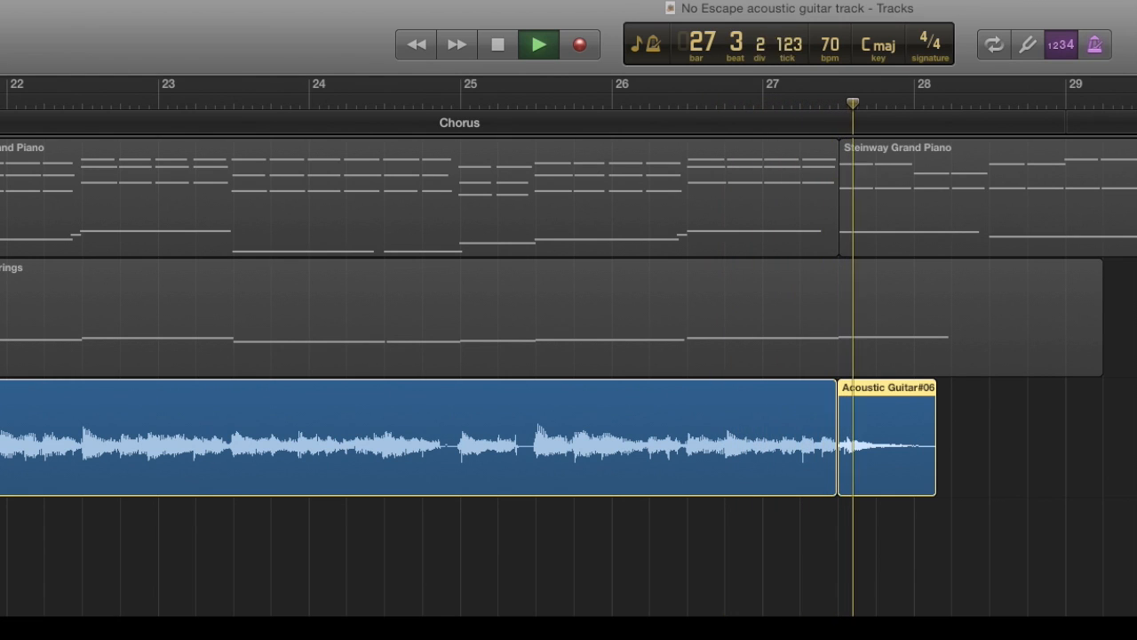
pyautogui.press('space')
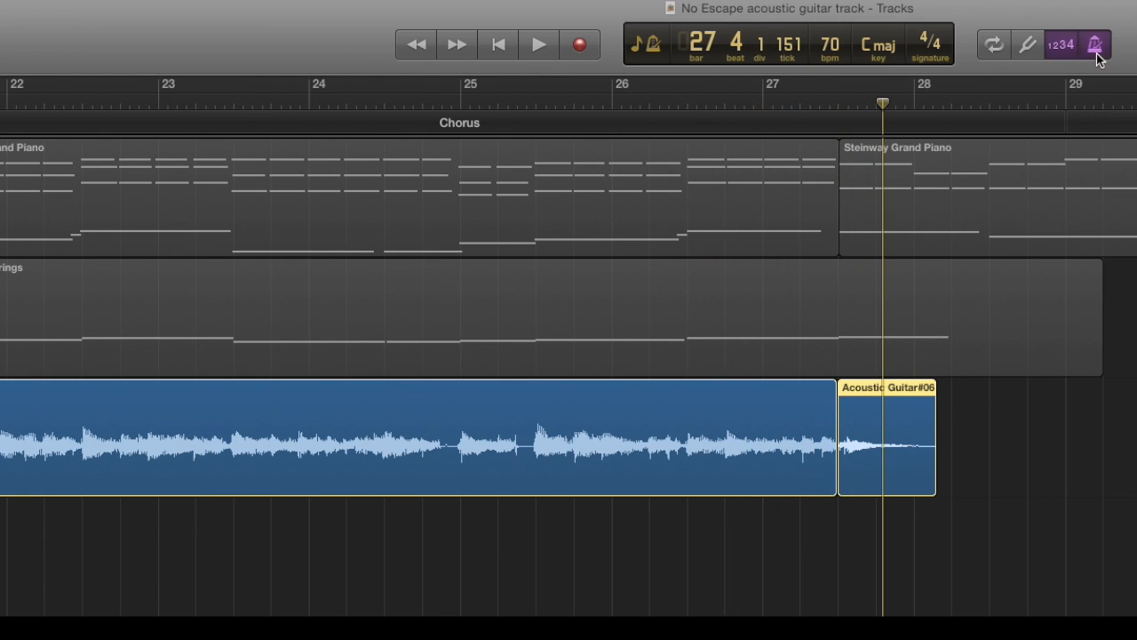
# Replay the soloed guitar join from midway through bar 26.
pyautogui.click(708, 107)
pyautogui.press('space')
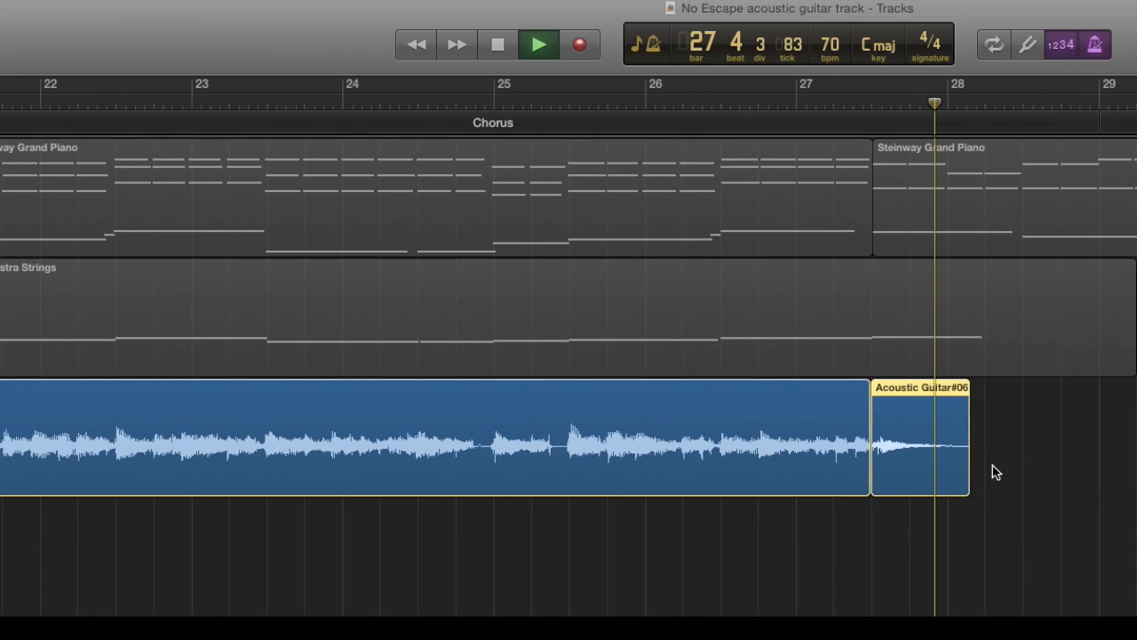
pyautogui.press('space')
# Nudge Acoustic Guitar#06 a little earlier again and play the soloed join from bar 26, beat 3.
pyautogui.moveTo(910, 420); pyautogui.dragTo(901, 417)
pyautogui.click(725, 112)
pyautogui.click(722, 105)
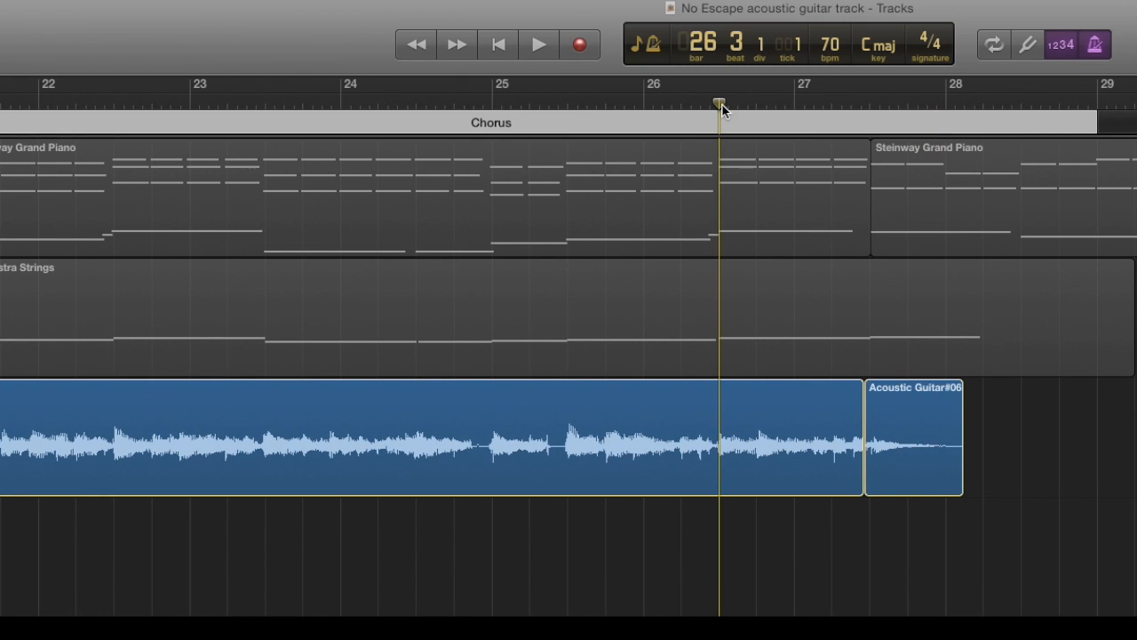
pyautogui.press('space')
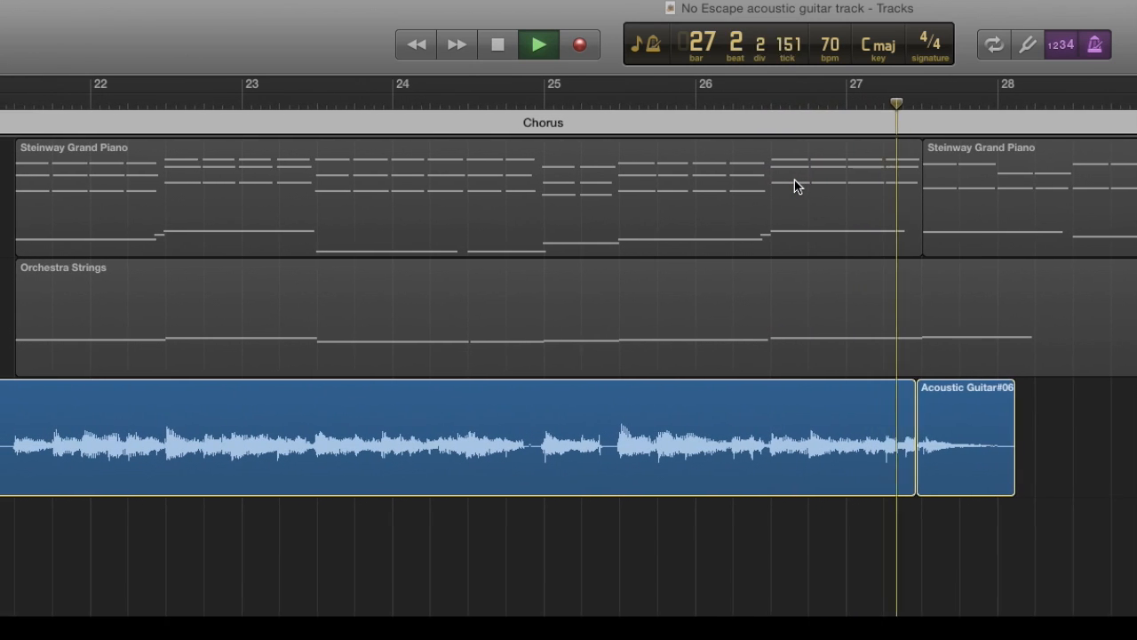
pyautogui.press('space')
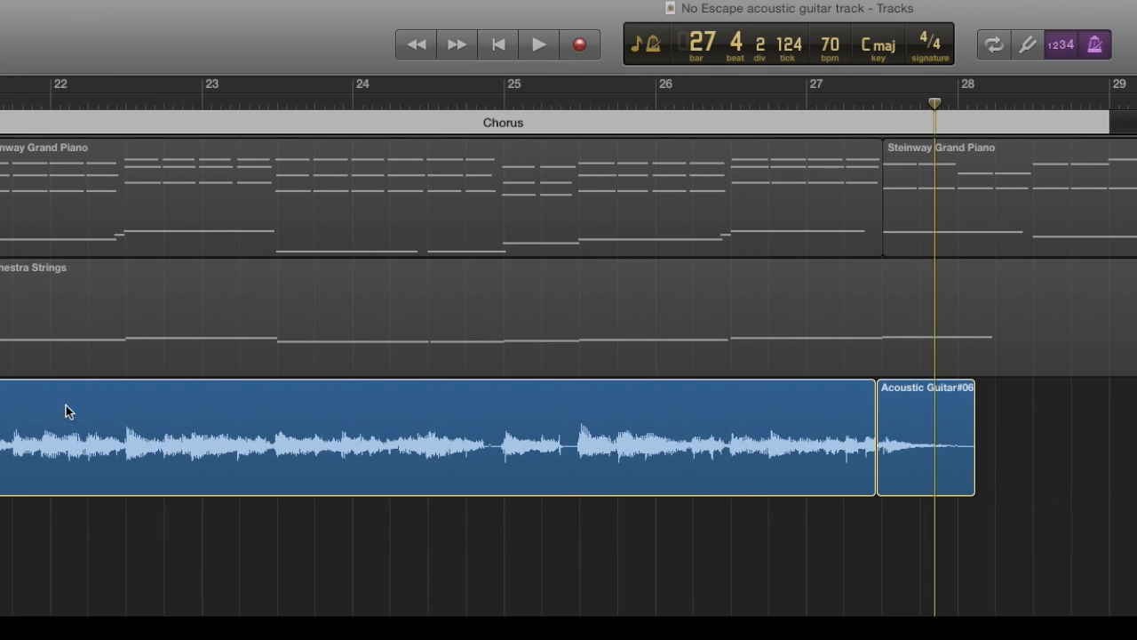
# Unsolo the Acoustic Guitar track and play the adjusted join with all tracks from about bar 26.
pyautogui.click(391, 238)
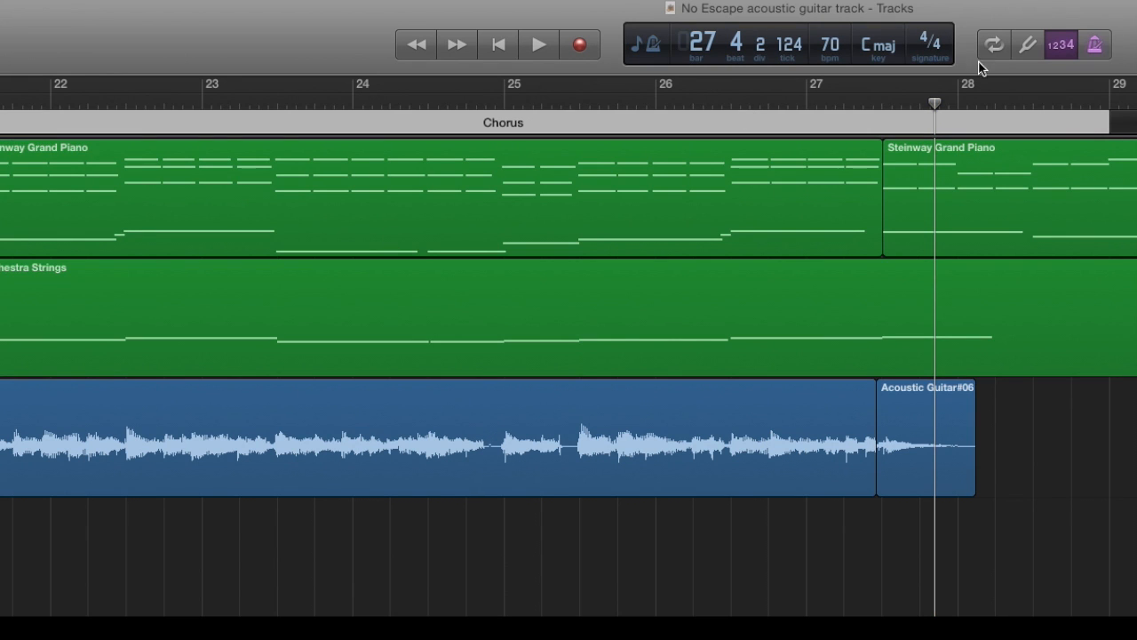
pyautogui.click(689, 103)
pyautogui.press('space')
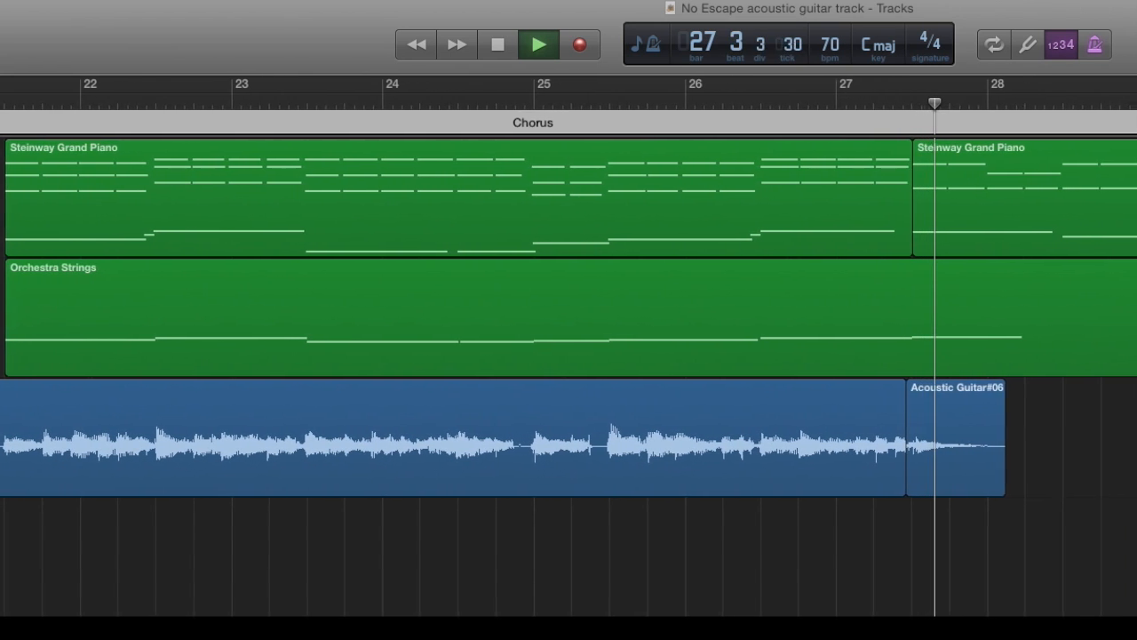
pyautogui.press('space')
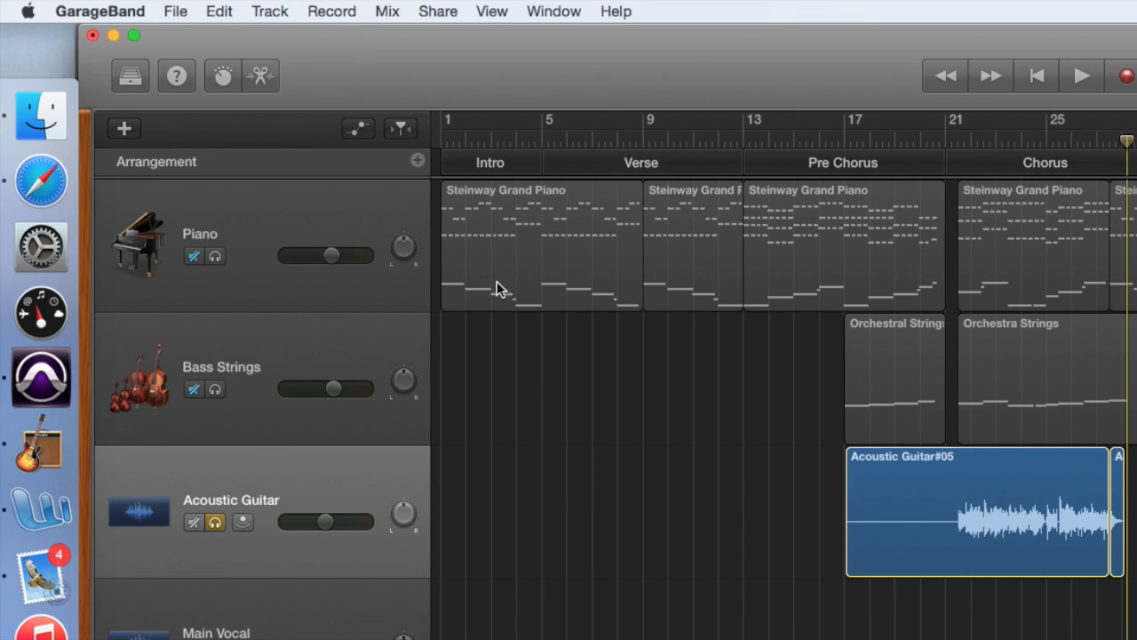
# Turn on Snap to Grid and trim the silent start of Acoustic Guitar#05 to where the first chorus's piano and strings begin.
pyautogui.click(216, 12)
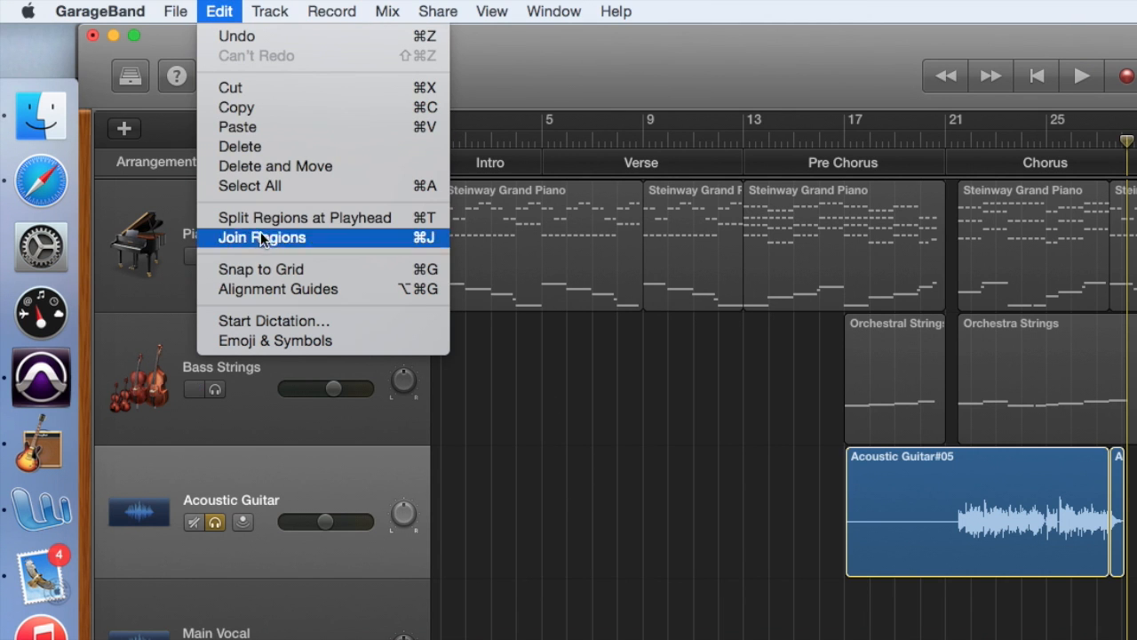
pyautogui.click(288, 269)
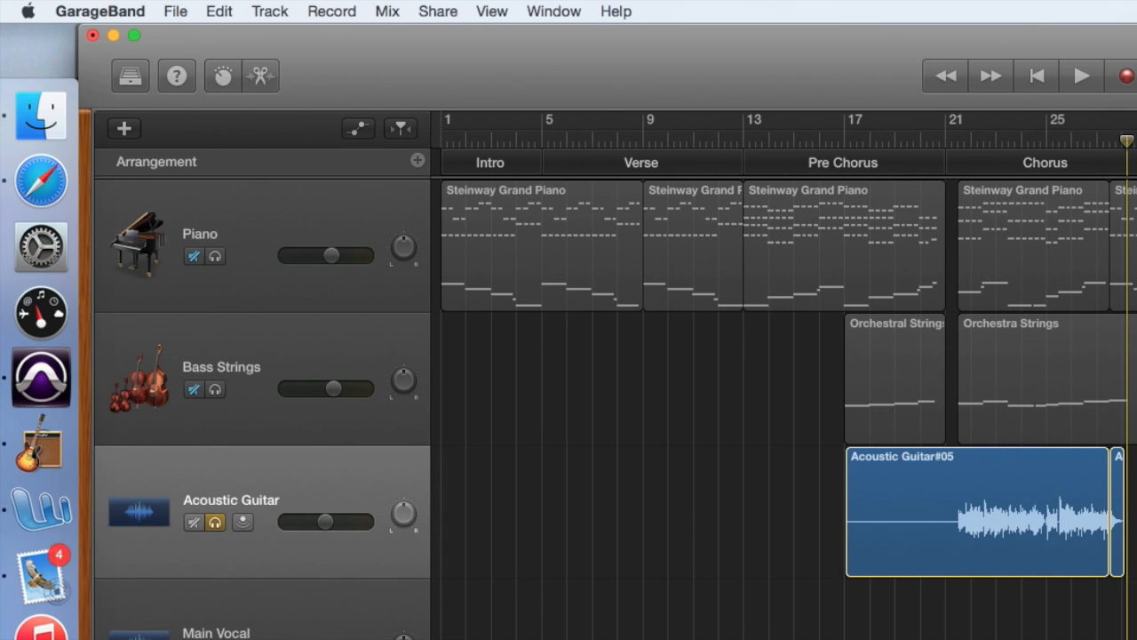
pyautogui.press('super+Right')
pyautogui.press('super+Right')
pyautogui.press('super+Right')
pyautogui.press('super+Right')
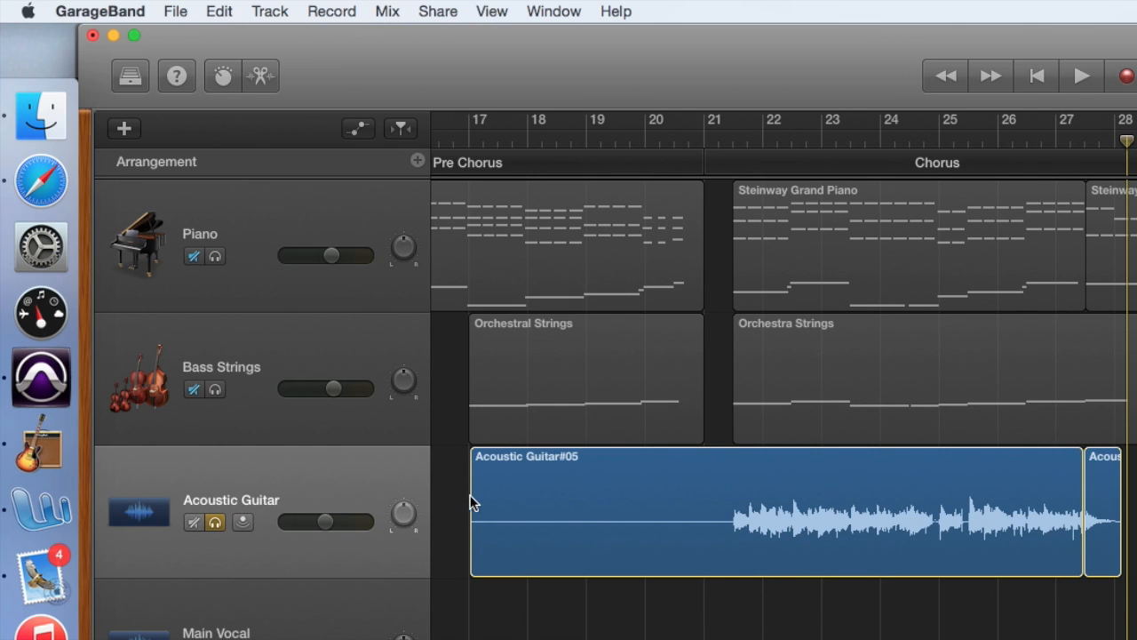
pyautogui.moveTo(472, 523); pyautogui.dragTo(728, 533)
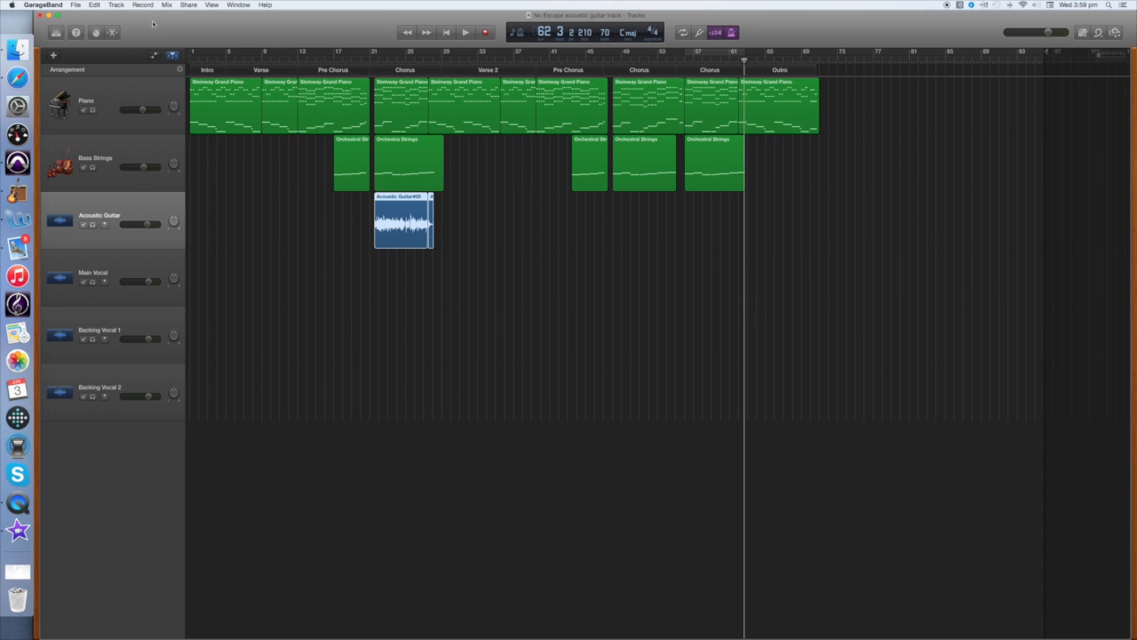
# Copy the two acoustic guitar regions from the first chorus and paste them at bar 48, in the second chorus.
pyautogui.click(94, 5)
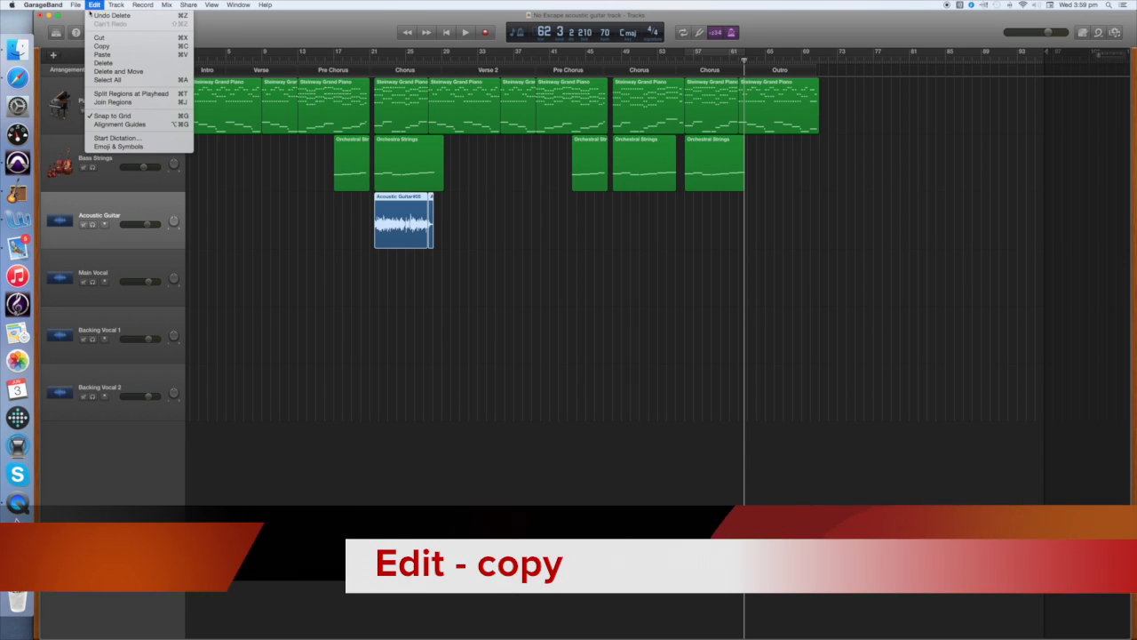
pyautogui.click(102, 48)
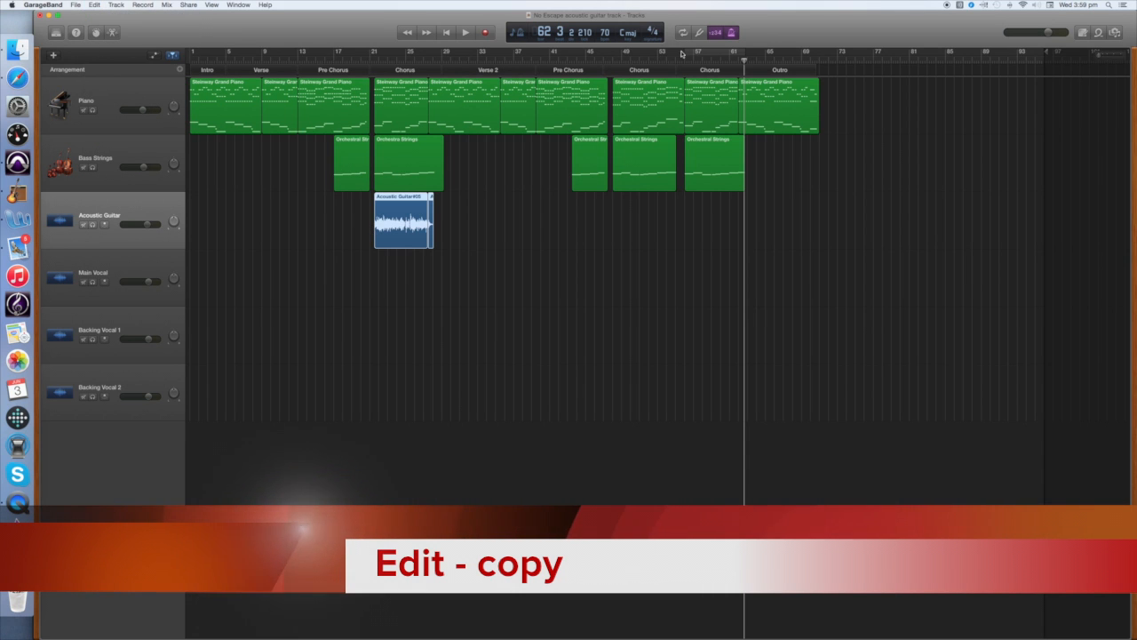
pyautogui.click(736, 60)
pyautogui.moveTo(737, 60); pyautogui.dragTo(611, 67)
pyautogui.click(93, 5)
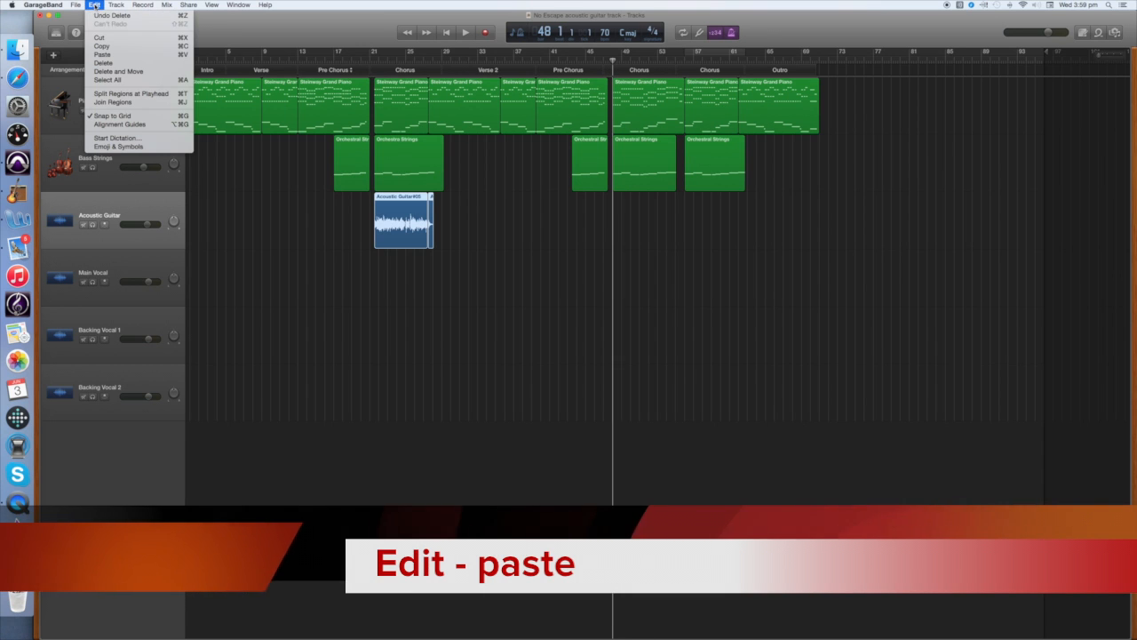
pyautogui.click(103, 56)
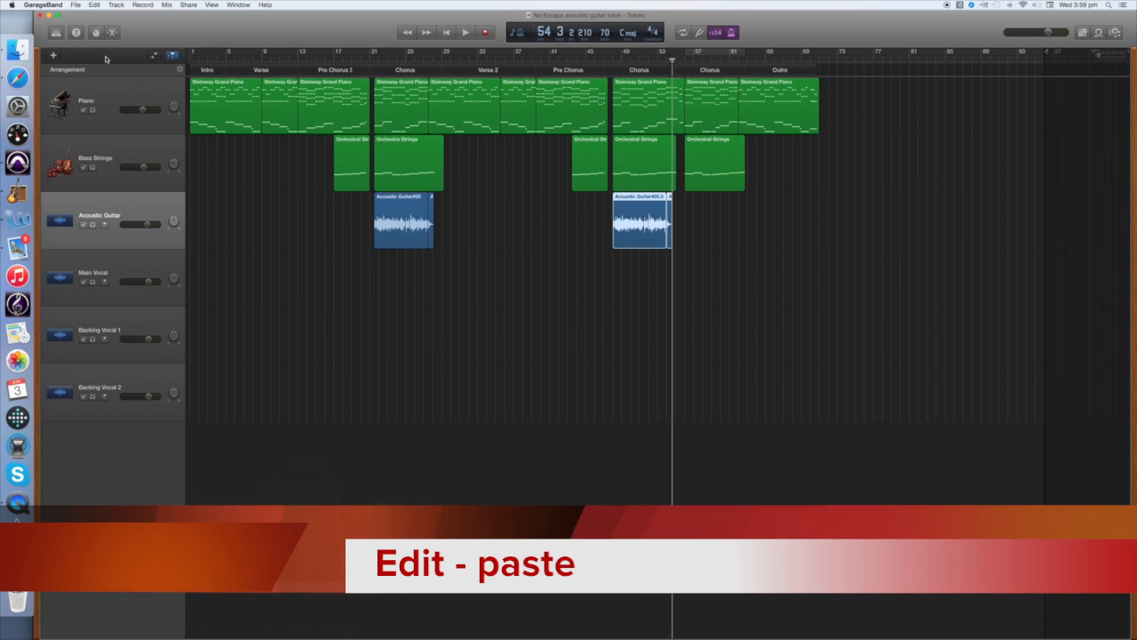
# Paste the copied guitar regions again at bar 56, in the last chorus.
pyautogui.moveTo(673, 61); pyautogui.dragTo(686, 62)
pyautogui.click(94, 4)
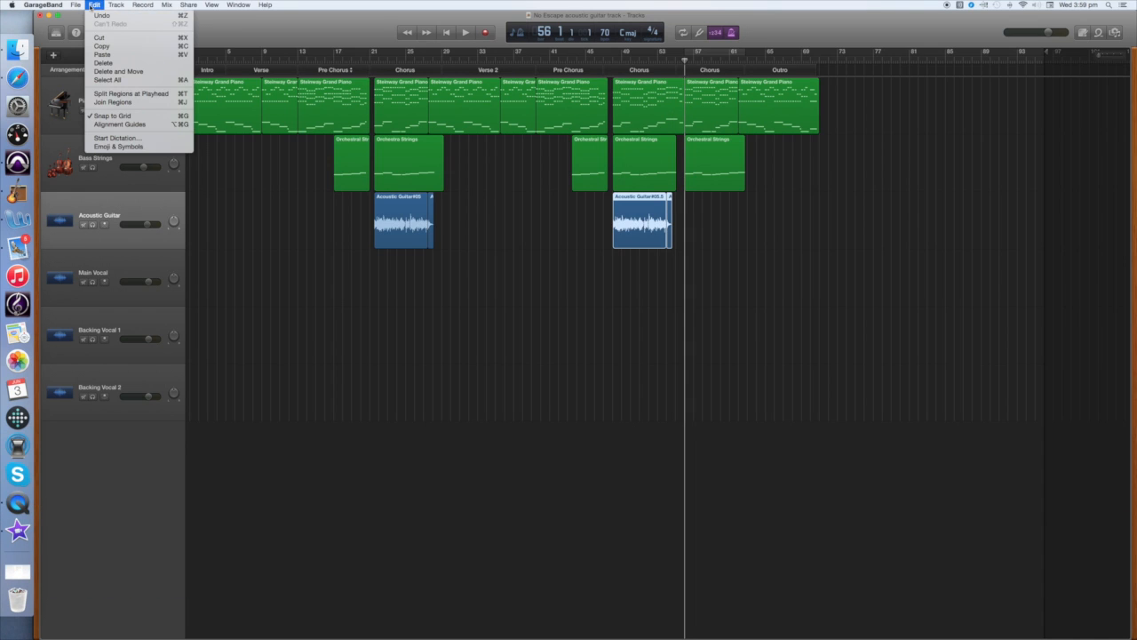
pyautogui.click(103, 55)
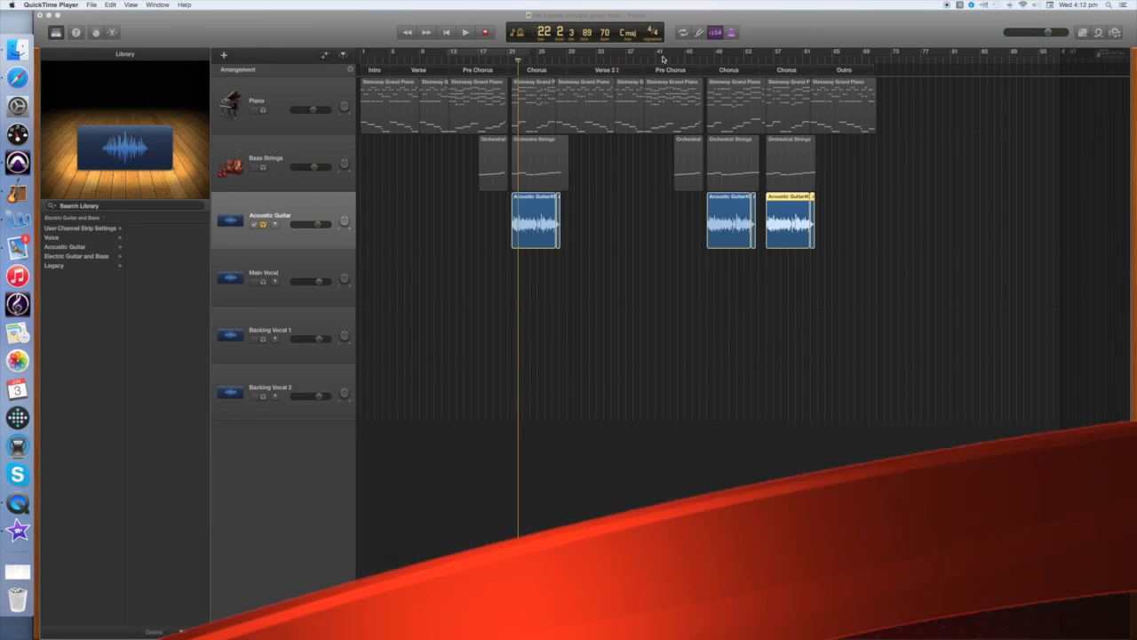
# Turn on cycling, set the cycle range over the first chorus's guitar regions, and start playback.
pyautogui.click(682, 33)
pyautogui.moveTo(478, 53); pyautogui.dragTo(559, 58)
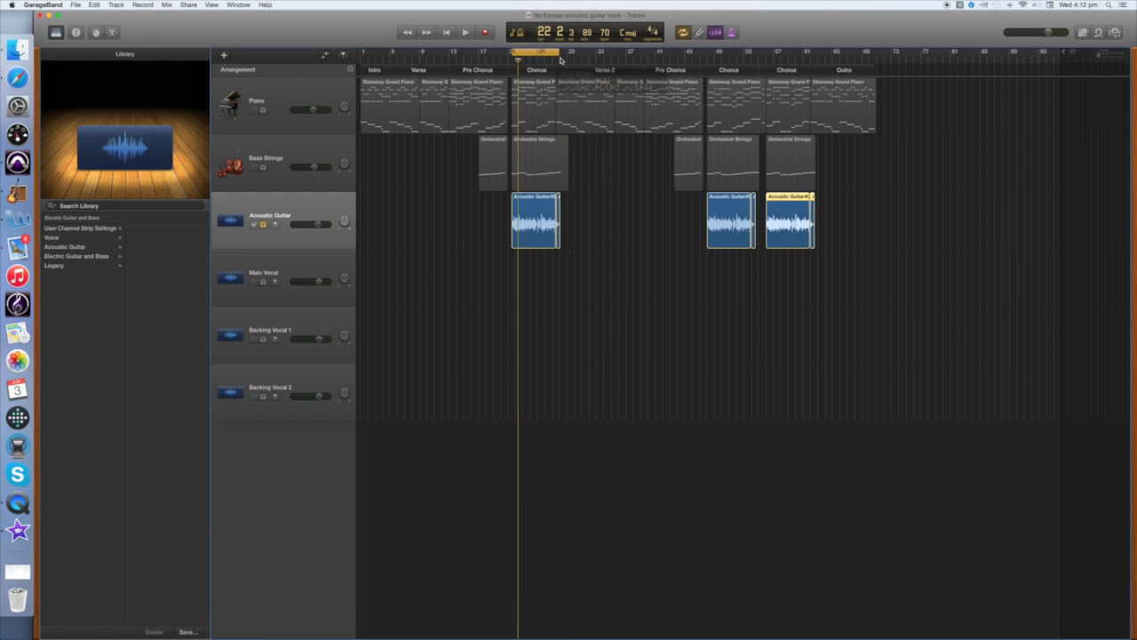
pyautogui.click(465, 33)
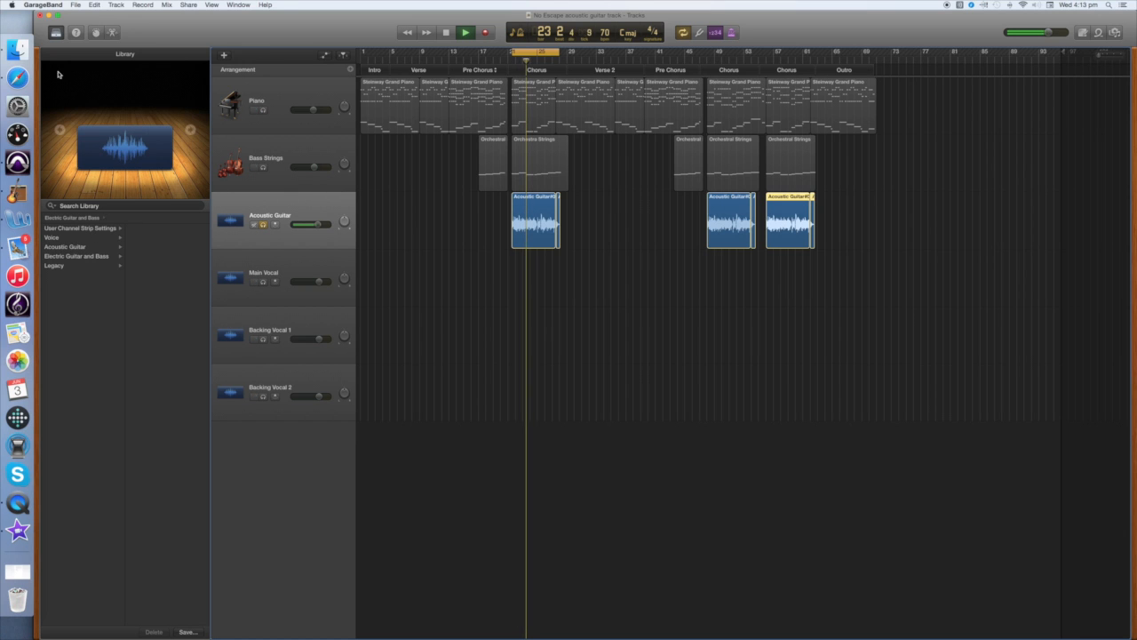
# Show the Library and try the Echo Strum acoustic guitar patch on the Acoustic Guitar track.
pyautogui.click(55, 33)
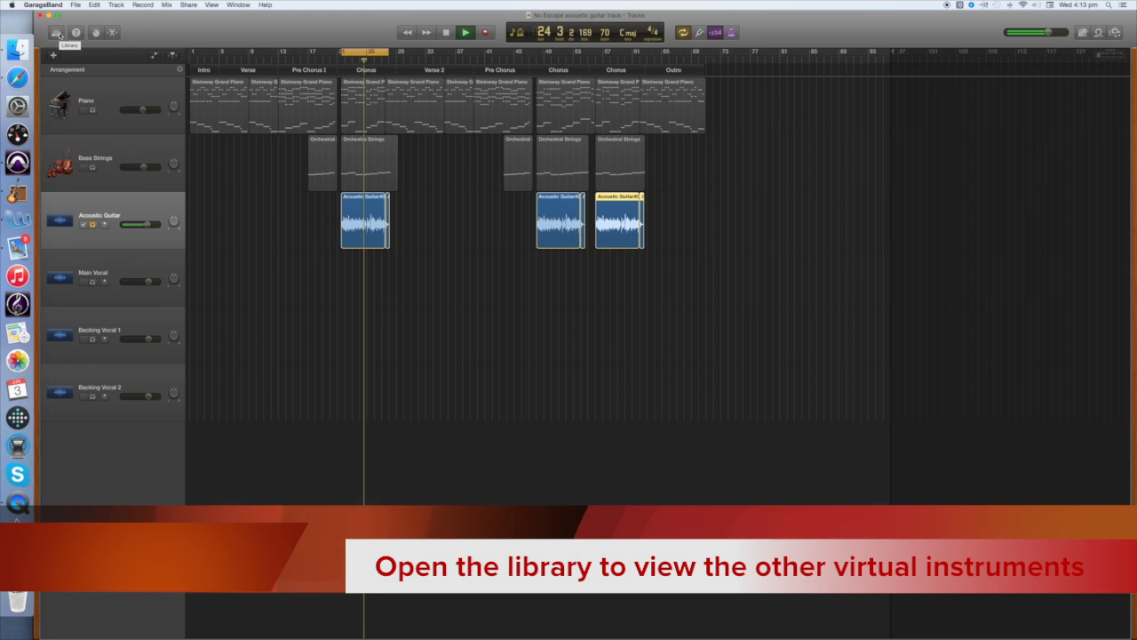
pyautogui.click(55, 33)
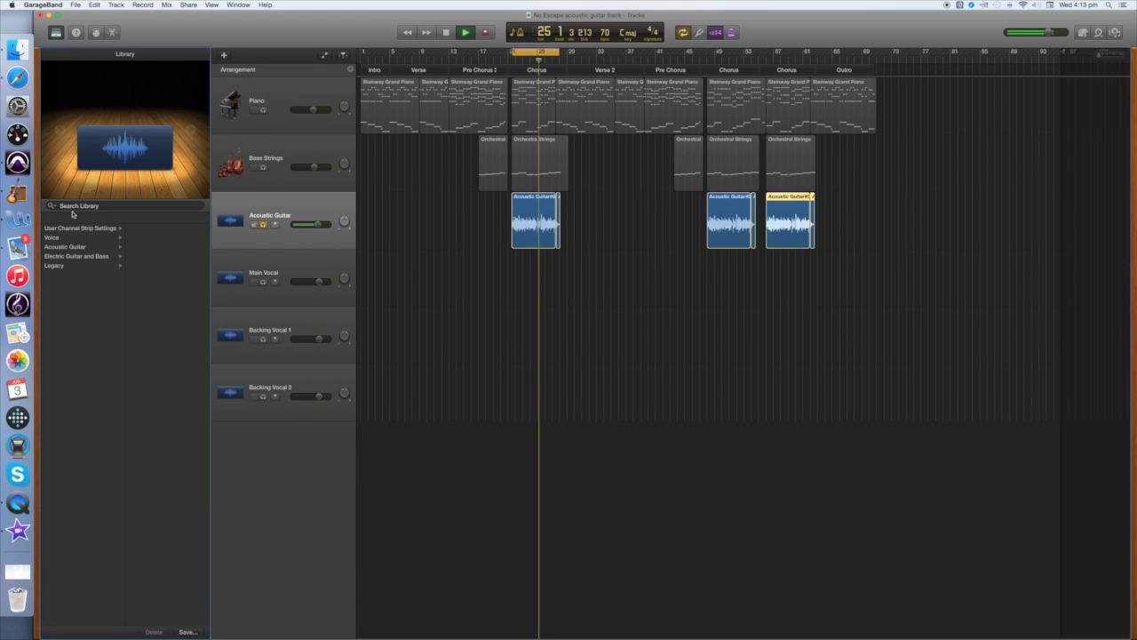
pyautogui.click(62, 247)
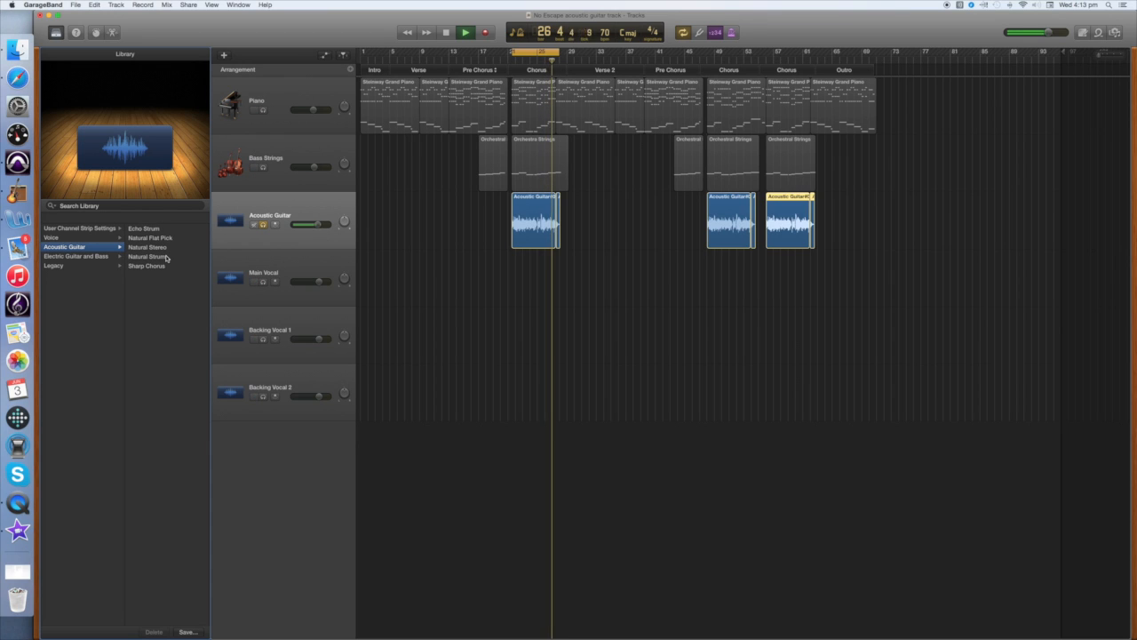
pyautogui.click(153, 231)
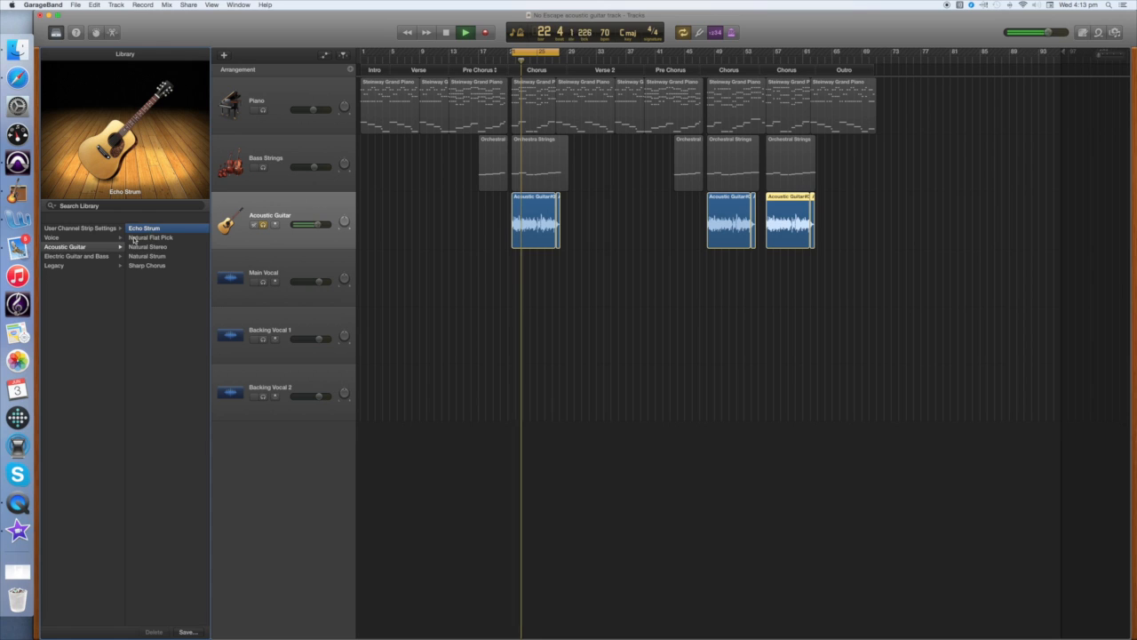
# Try the distorted Flangilated Lead patch on the Acoustic Guitar track, then apply the clean guitar patch Clean Studio Stack.
pyautogui.click(83, 258)
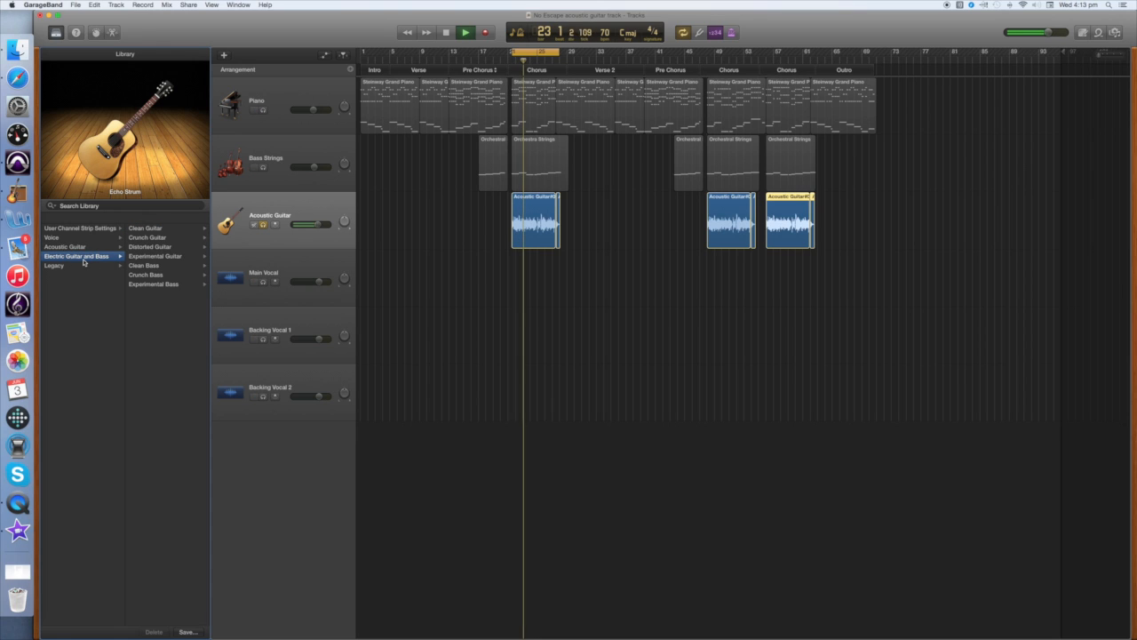
pyautogui.click(134, 249)
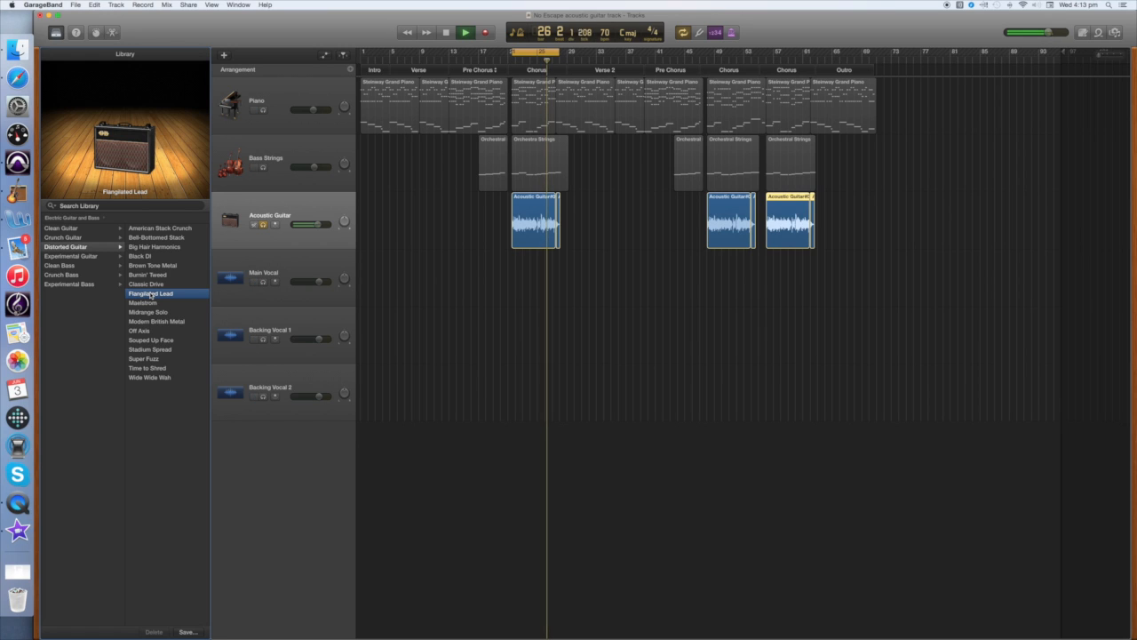
pyautogui.click(78, 228)
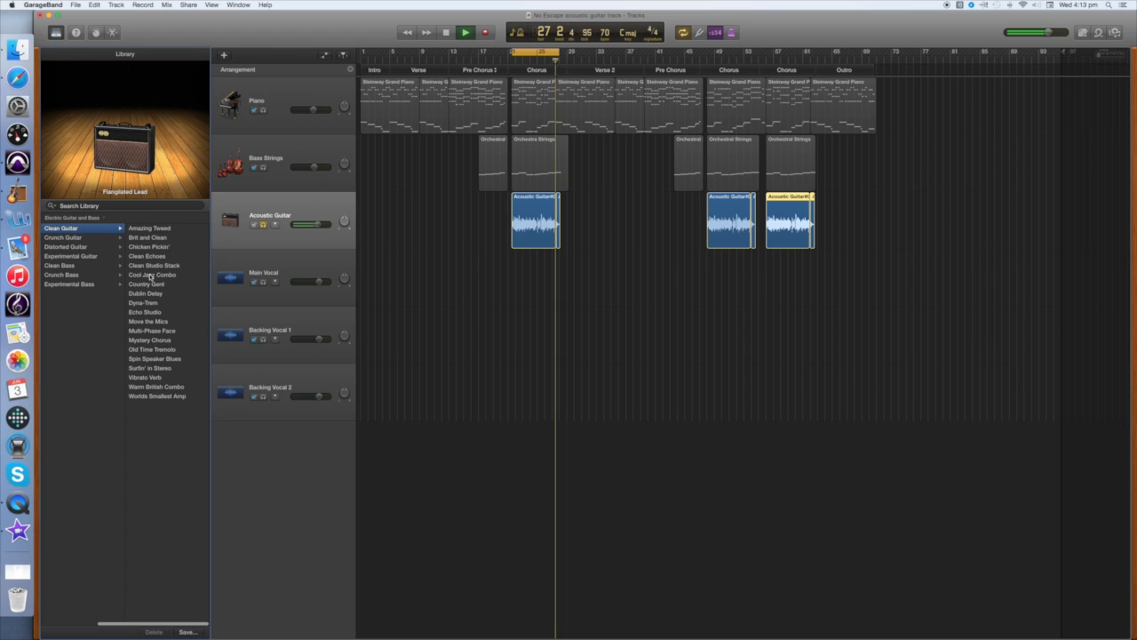
pyautogui.click(154, 266)
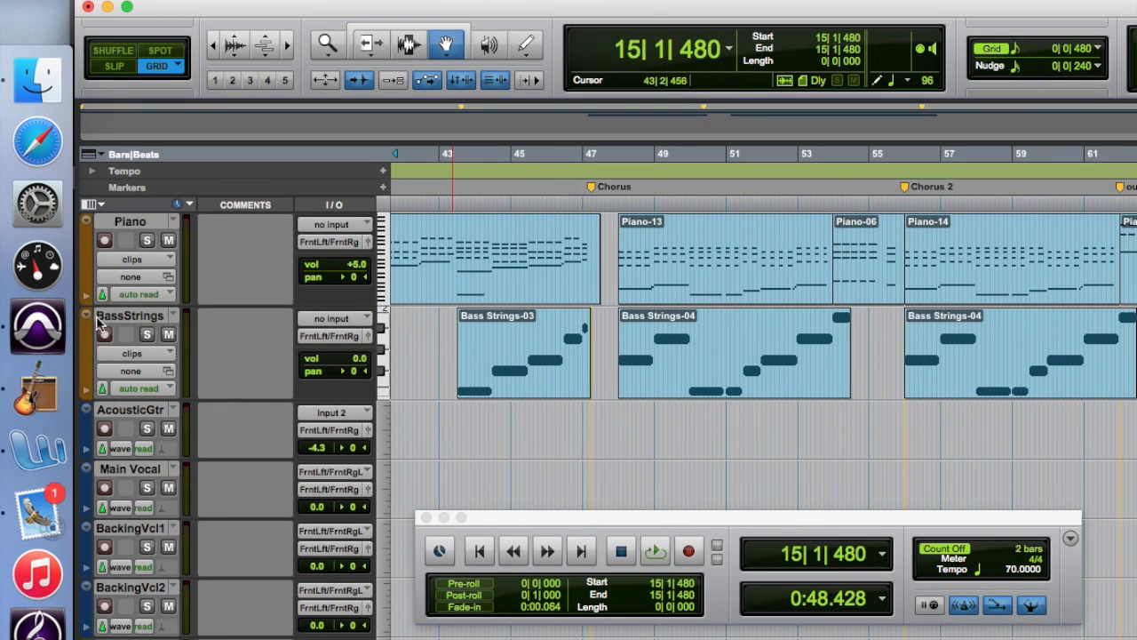
# In Pro Tools, record-arm the AcousticGtr track and record the chorus guitar from 42|3|480 to about bar 54, beat 4.
pyautogui.click(105, 430)
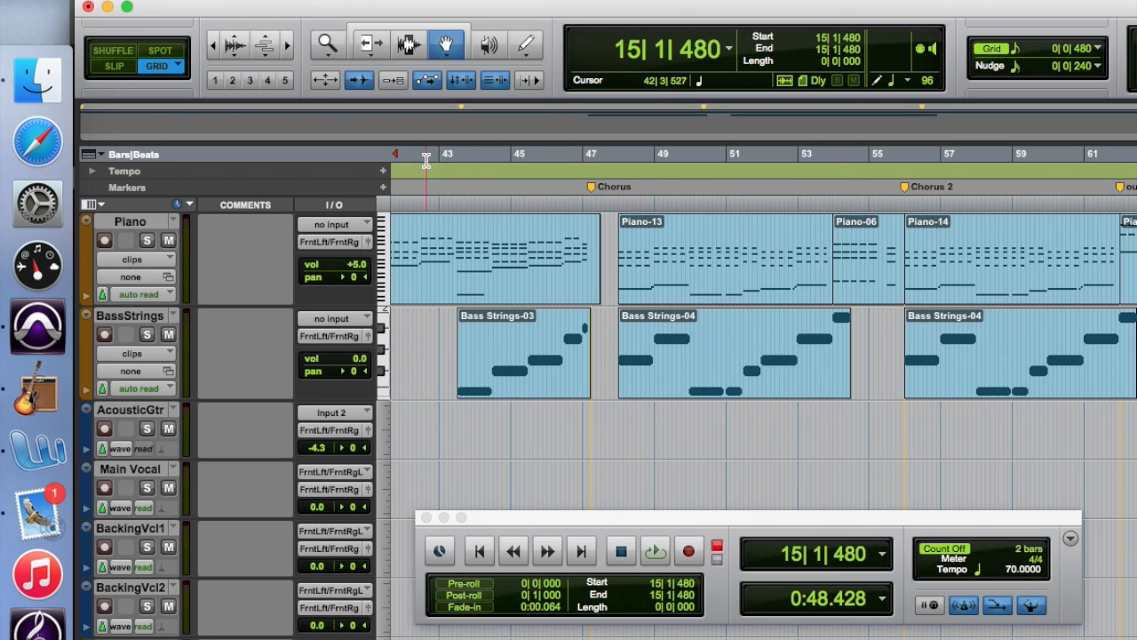
pyautogui.click(426, 160)
pyautogui.click(689, 552)
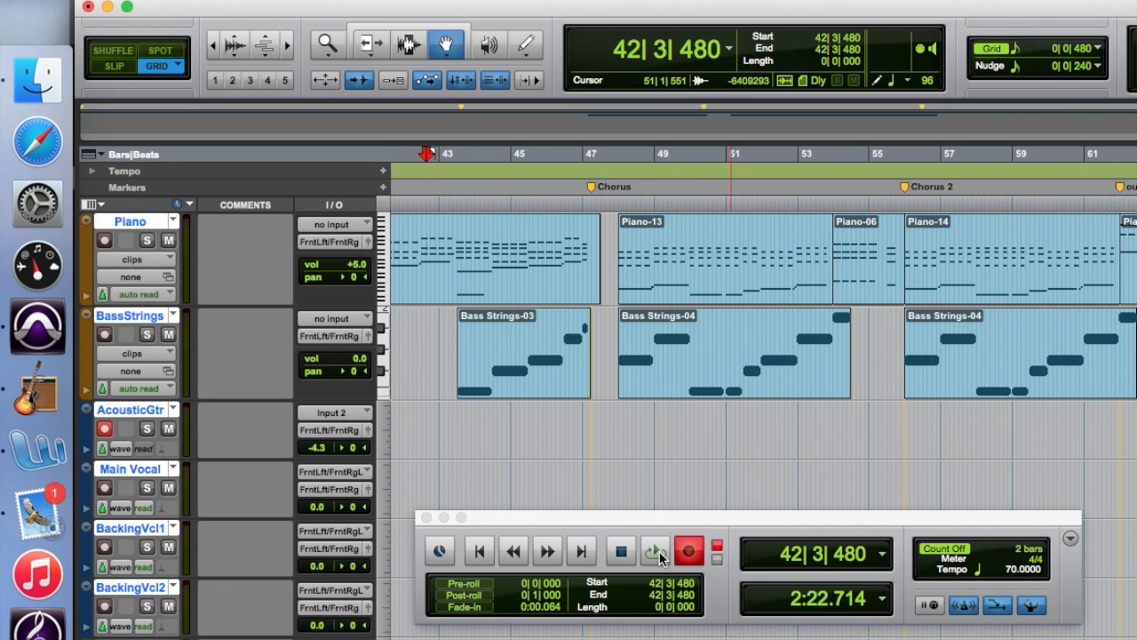
pyautogui.click(656, 553)
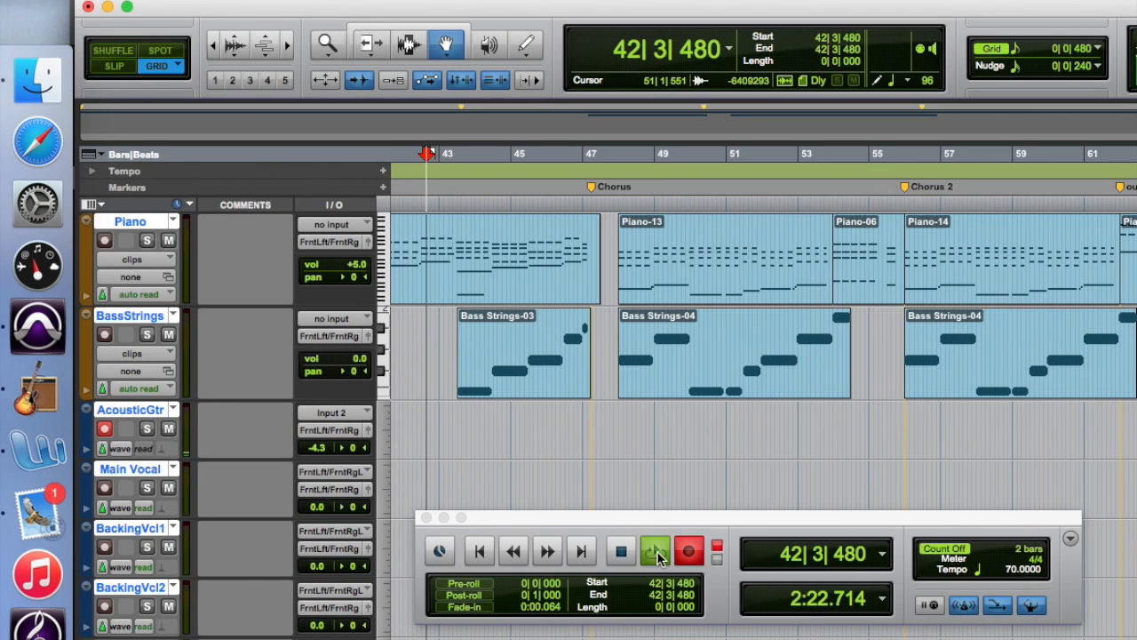
pyautogui.click(658, 555)
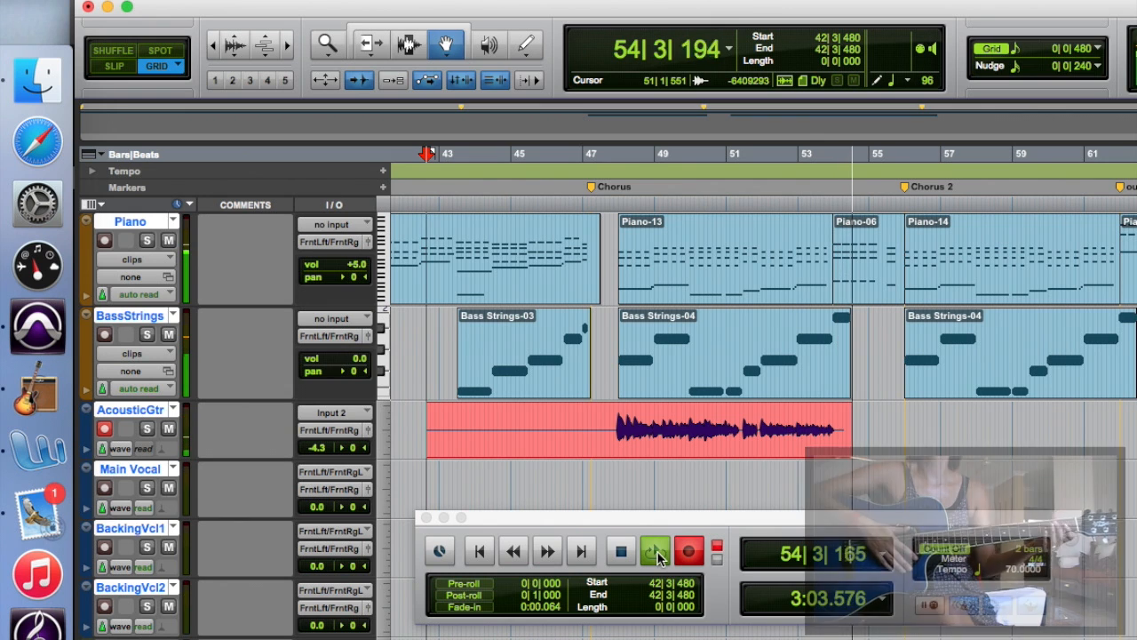
pyautogui.click(620, 552)
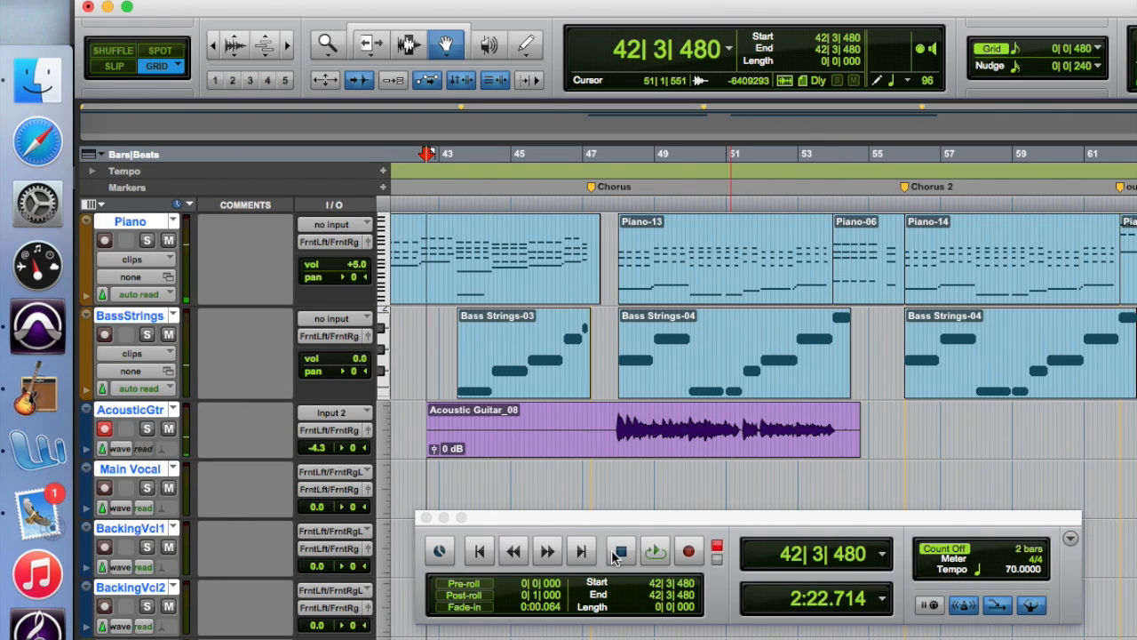
# Play the recorded guitar take from 47|1|480 and solo the AcousticGtr track while listening.
pyautogui.press('space')
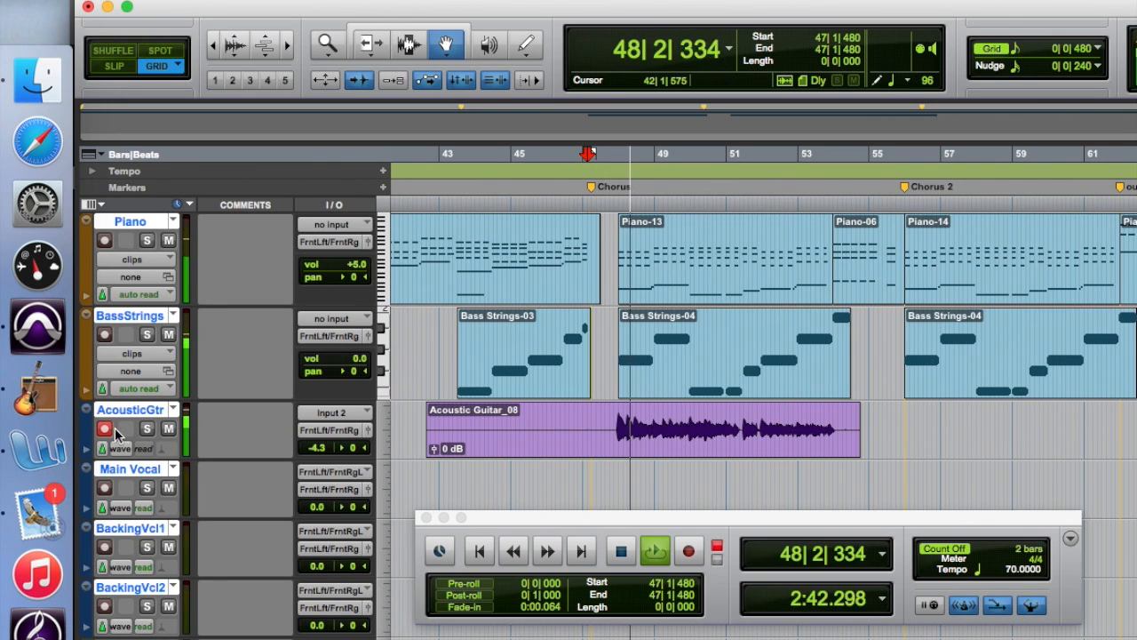
pyautogui.click(147, 430)
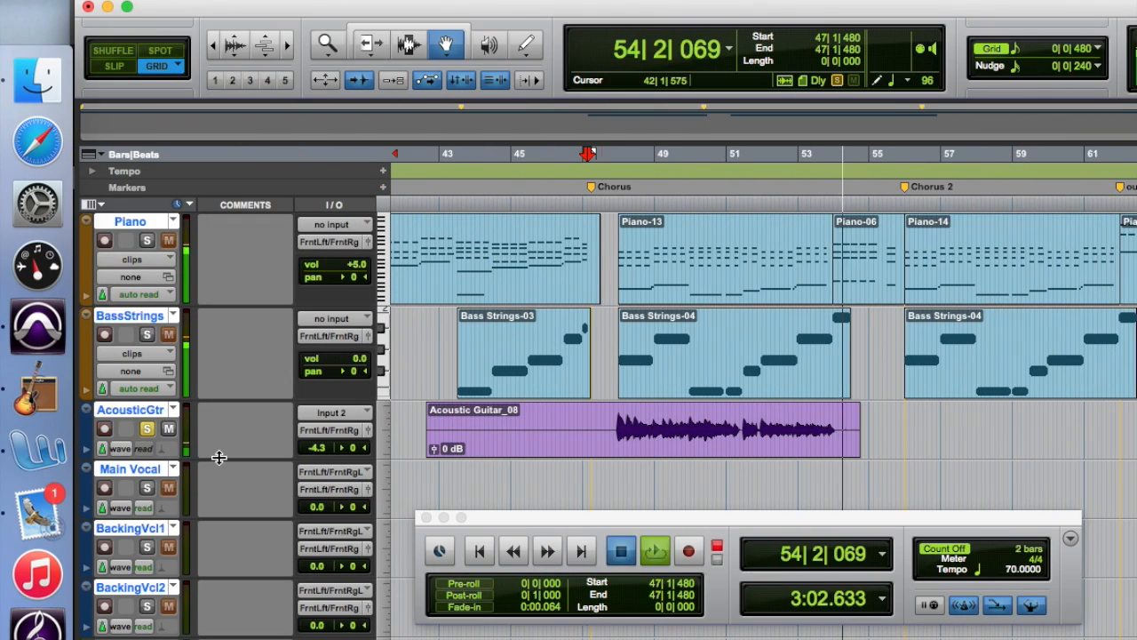
pyautogui.press('space')
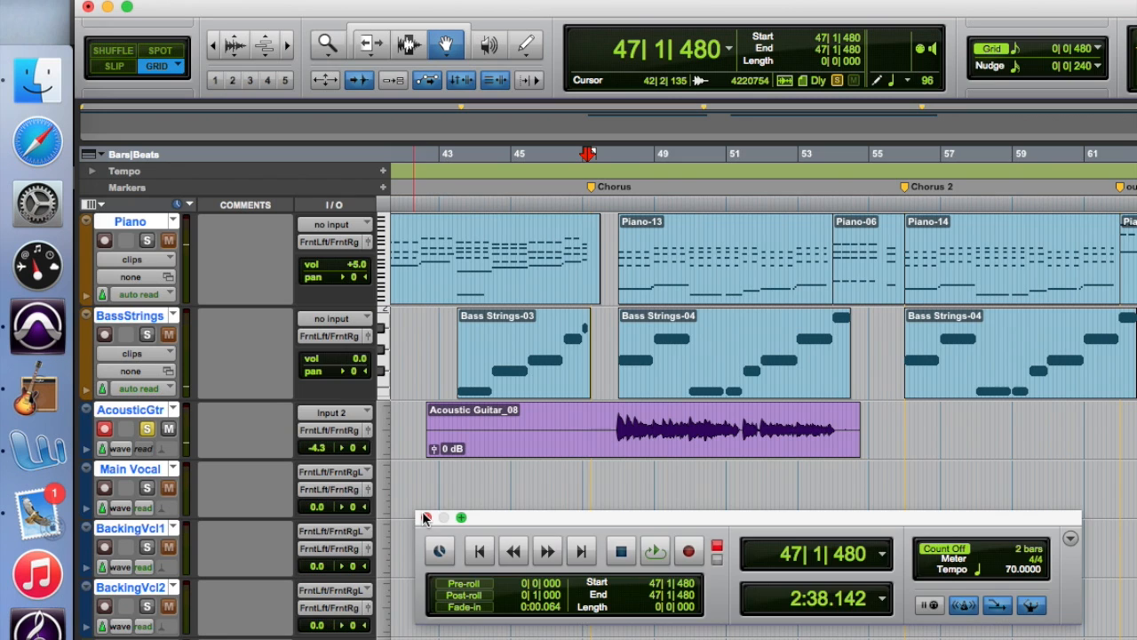
# Close the Transport window and trim the silent start of Acoustic Guitar_08 to 47|3|480.
pyautogui.click(424, 517)
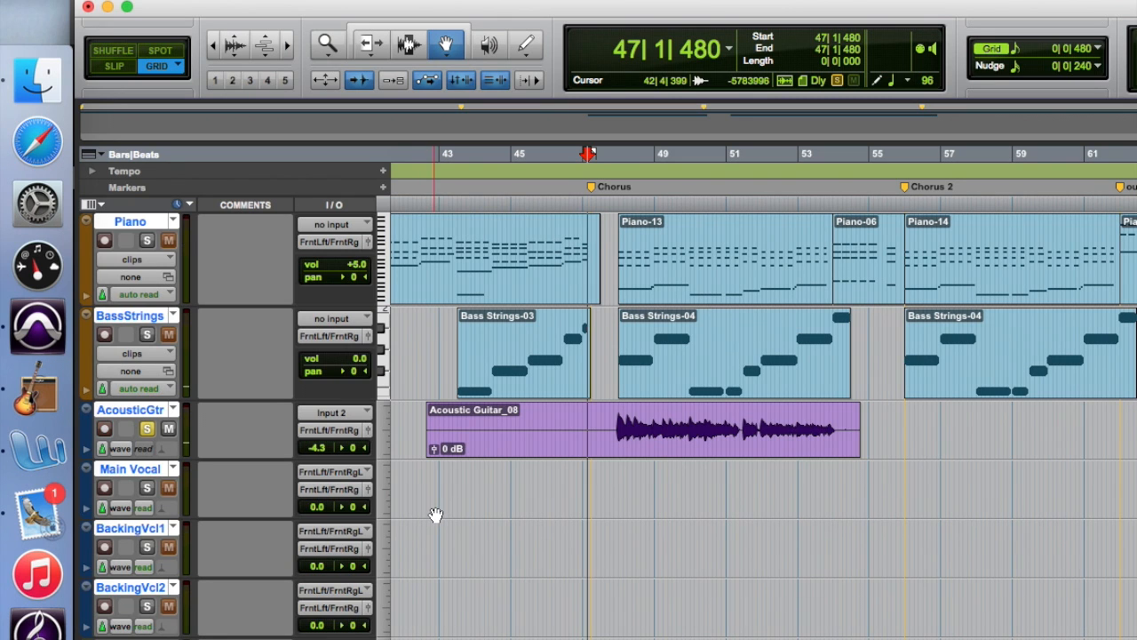
pyautogui.click(370, 46)
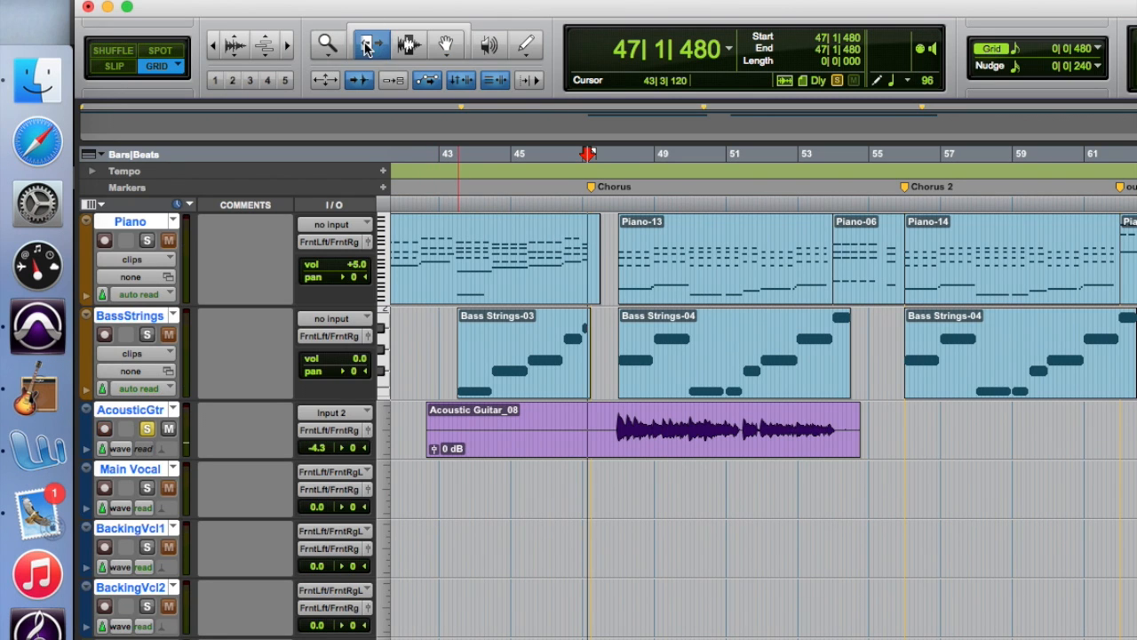
pyautogui.moveTo(435, 426); pyautogui.dragTo(609, 451)
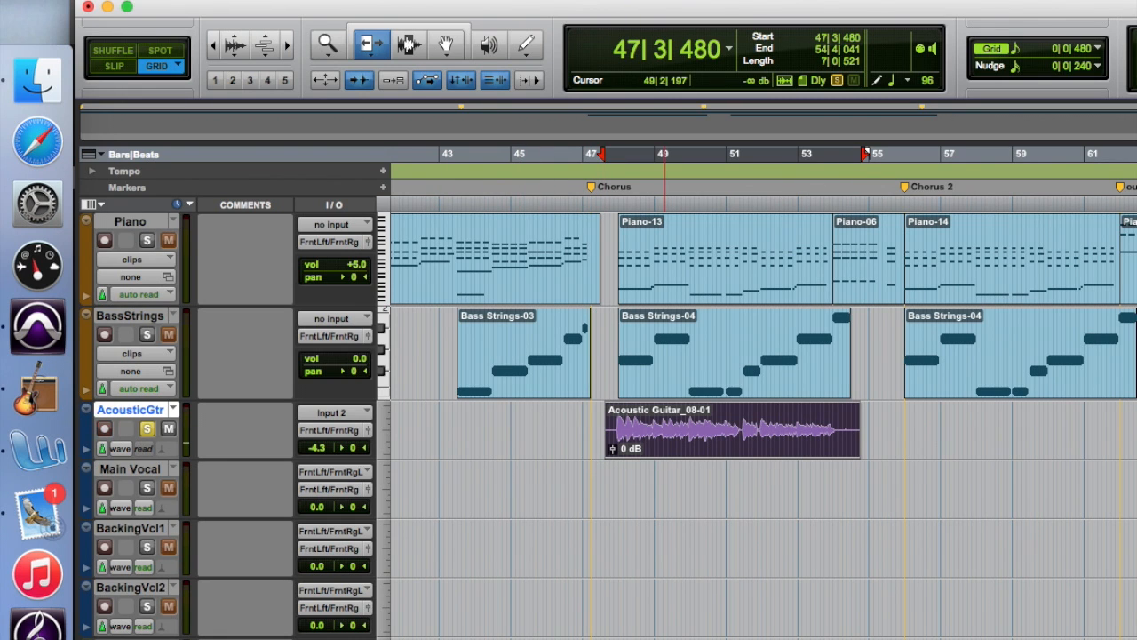
# Trim the start of the guitar clip further to 48|1|000, in line with Piano-13 and Bass Strings-04.
pyautogui.press('super+]')
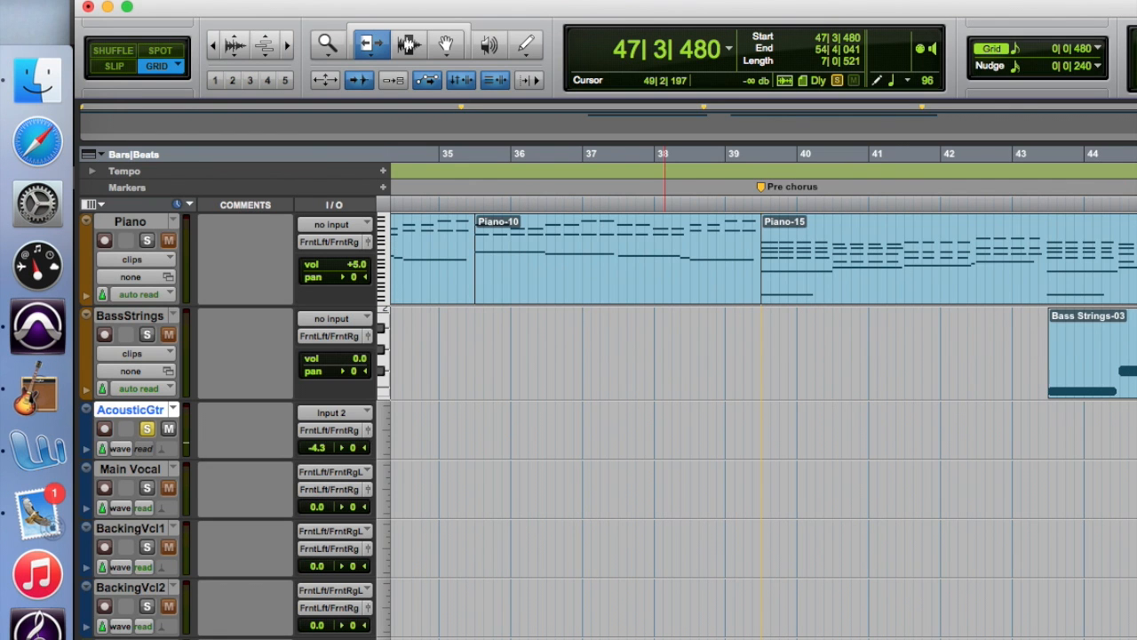
pyautogui.press('super+]')
pyautogui.hscroll(-5, 764, 426)
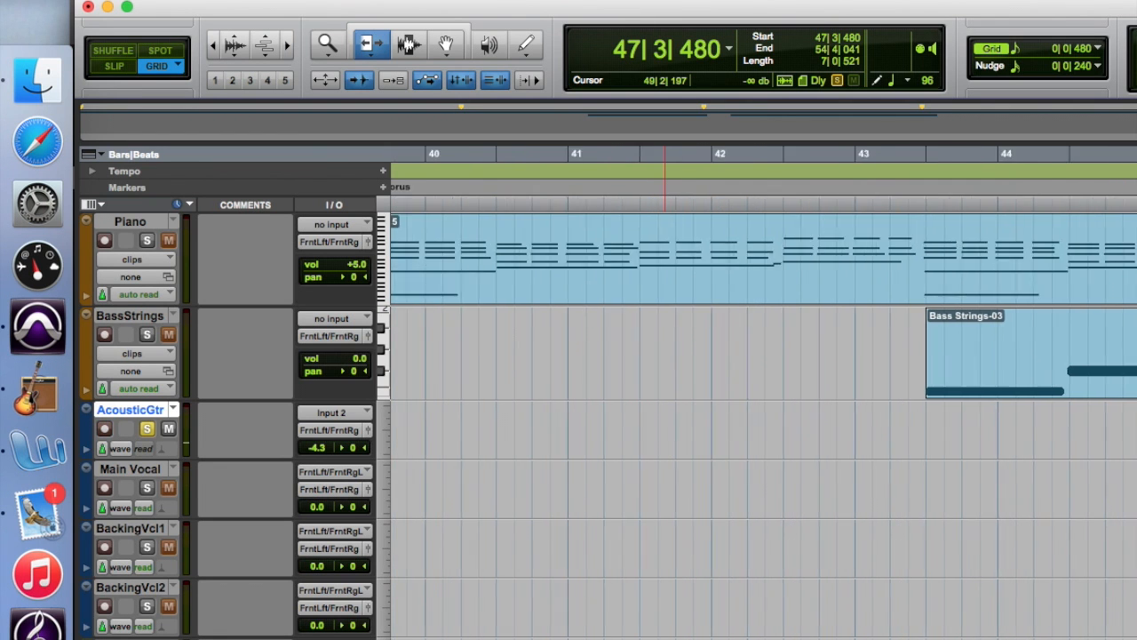
pyautogui.hscroll(12, 764, 426)
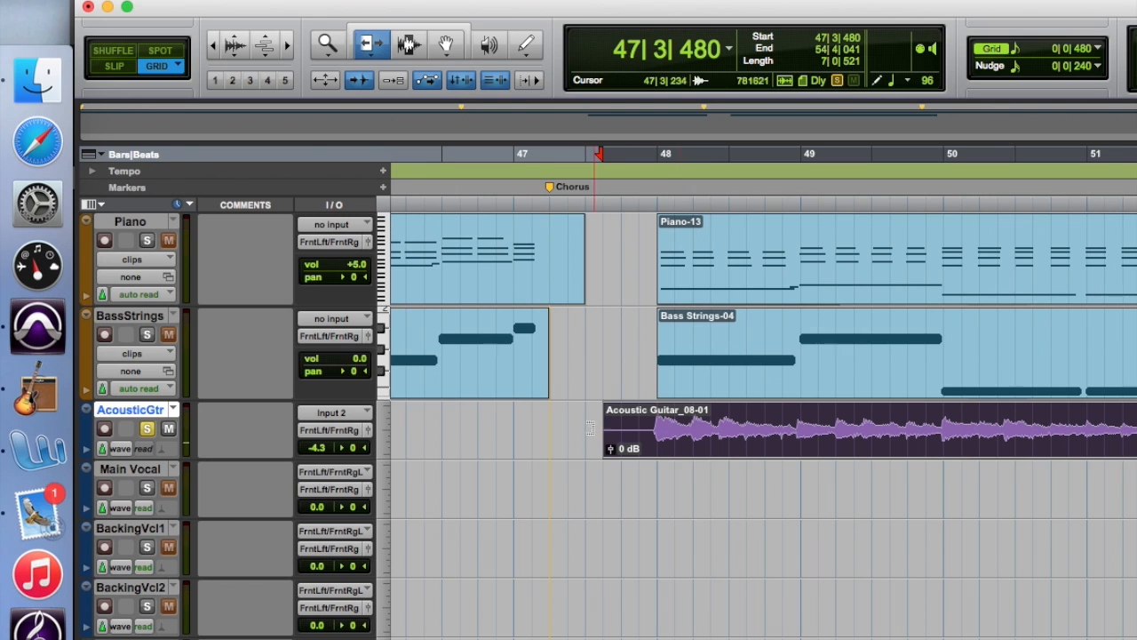
pyautogui.moveTo(608, 442); pyautogui.dragTo(649, 446)
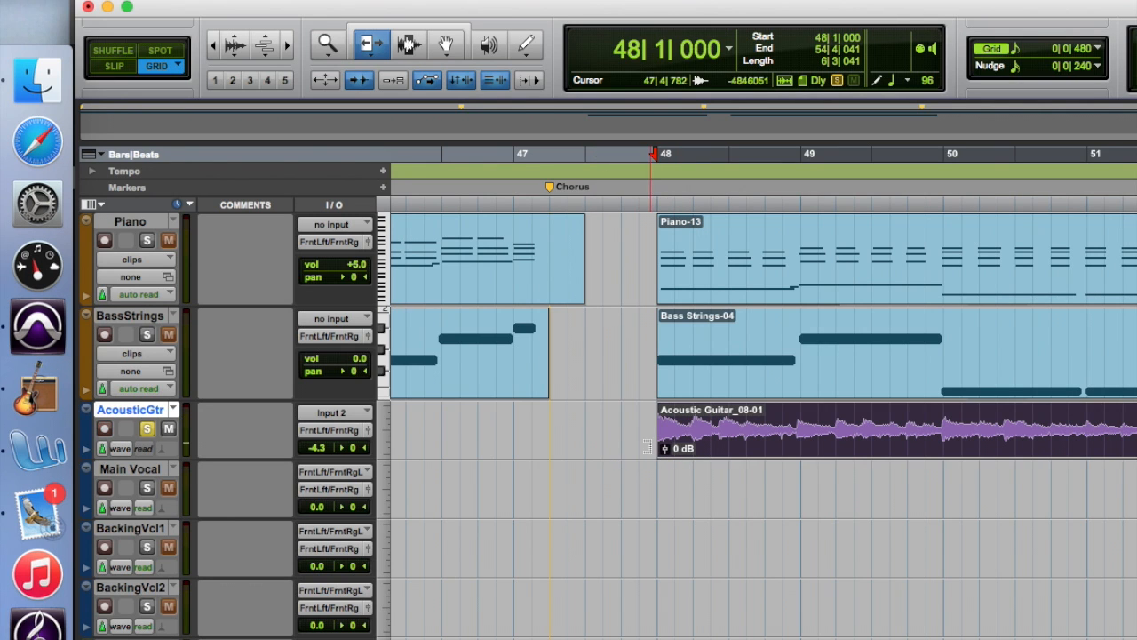
# Play the start of the guitar clip from 47|4|480, muting the Click track between the two listens.
pyautogui.click(637, 131)
pyautogui.press('space')
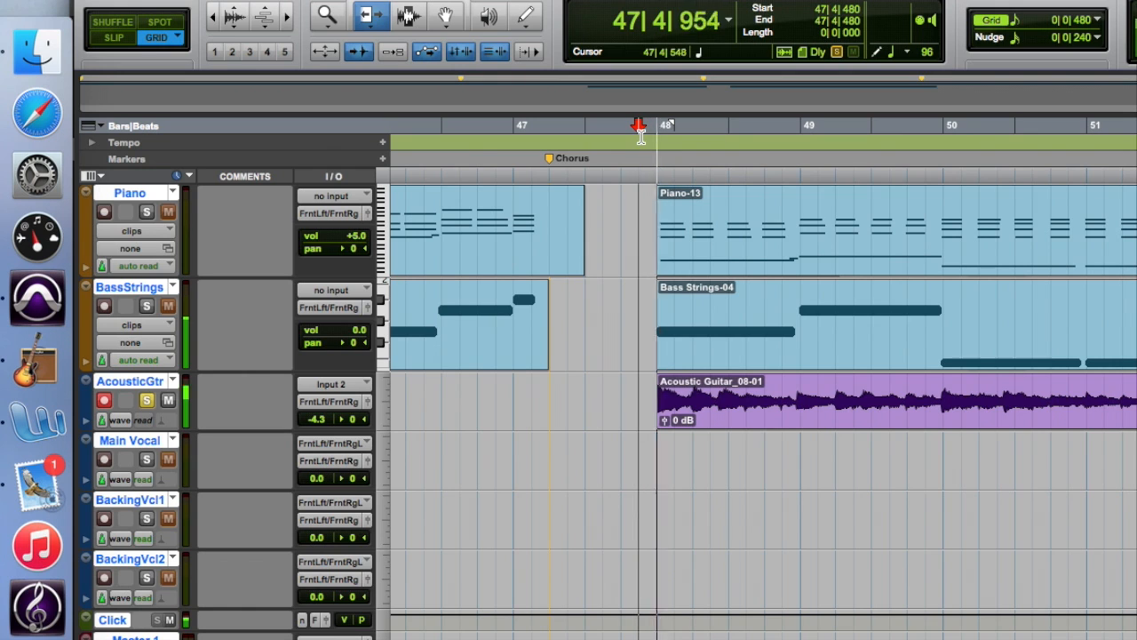
pyautogui.press('space')
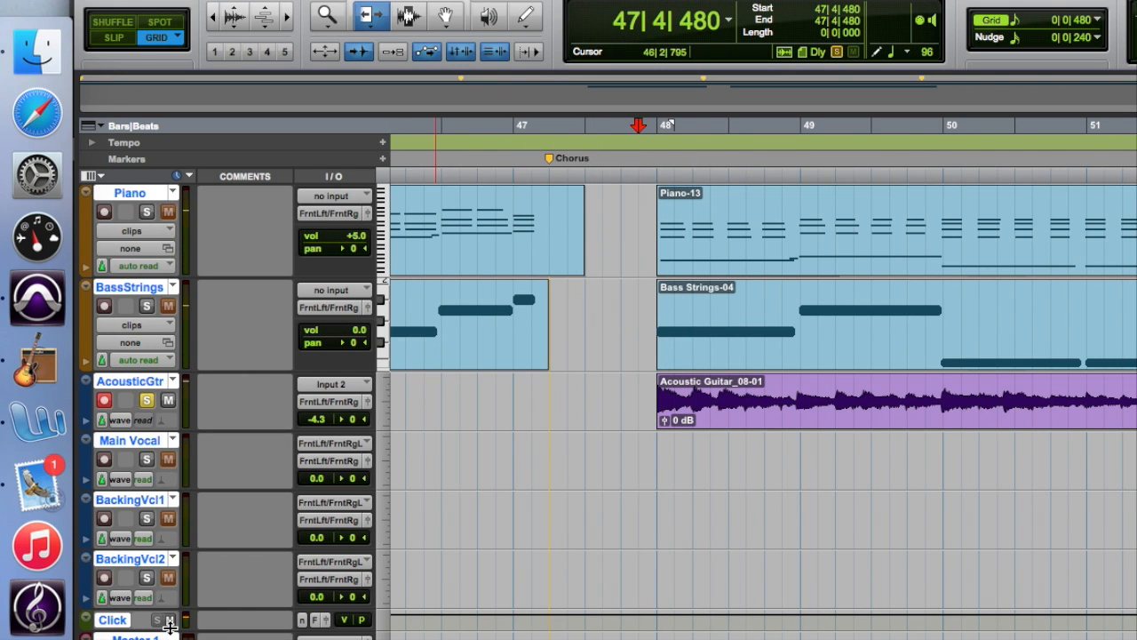
pyautogui.press('space')
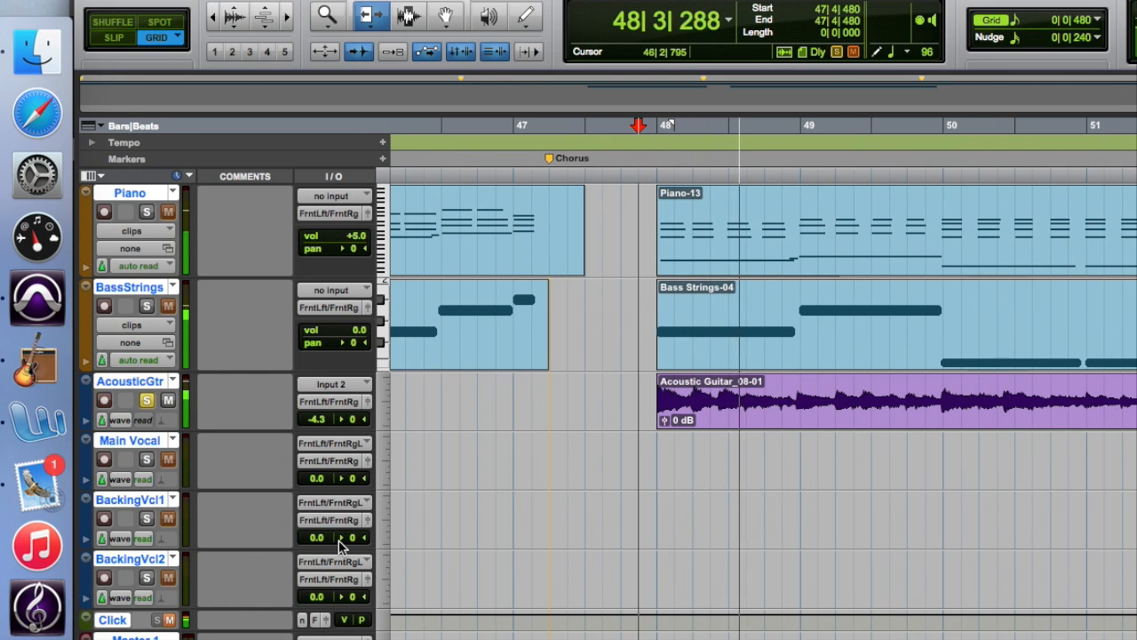
pyautogui.press('space')
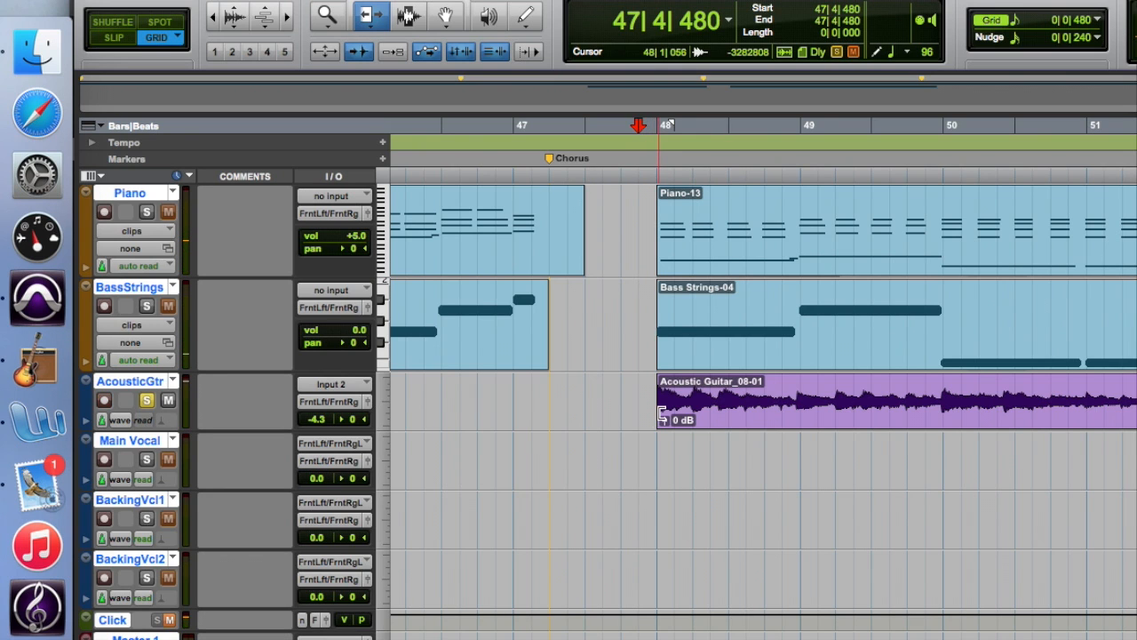
# Re-trim the start of the chorus guitar clip to 47|4|756 in Slip mode and play it from 47|4|132.
pyautogui.click(657, 413)
pyautogui.moveTo(642, 411); pyautogui.dragTo(634, 418)
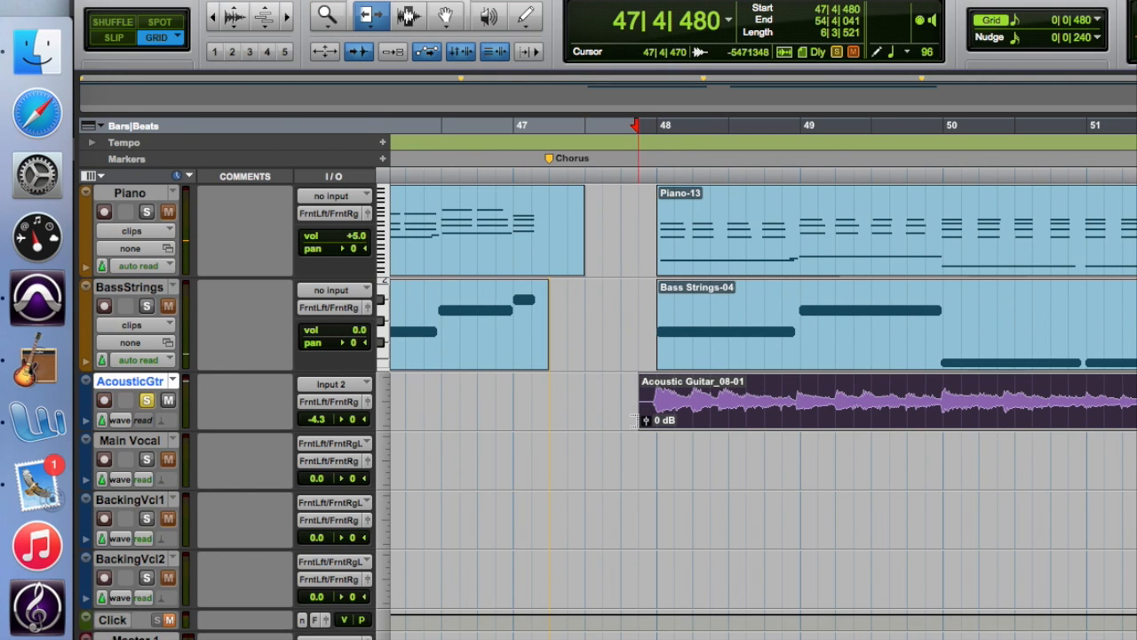
pyautogui.click(113, 37)
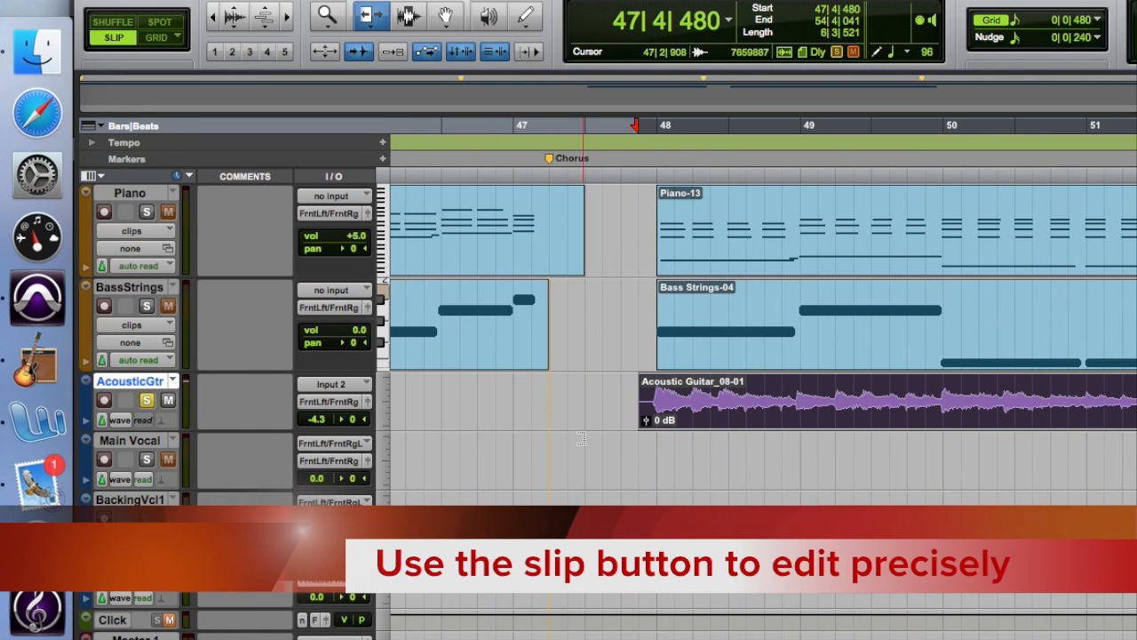
pyautogui.moveTo(640, 414); pyautogui.dragTo(648, 419)
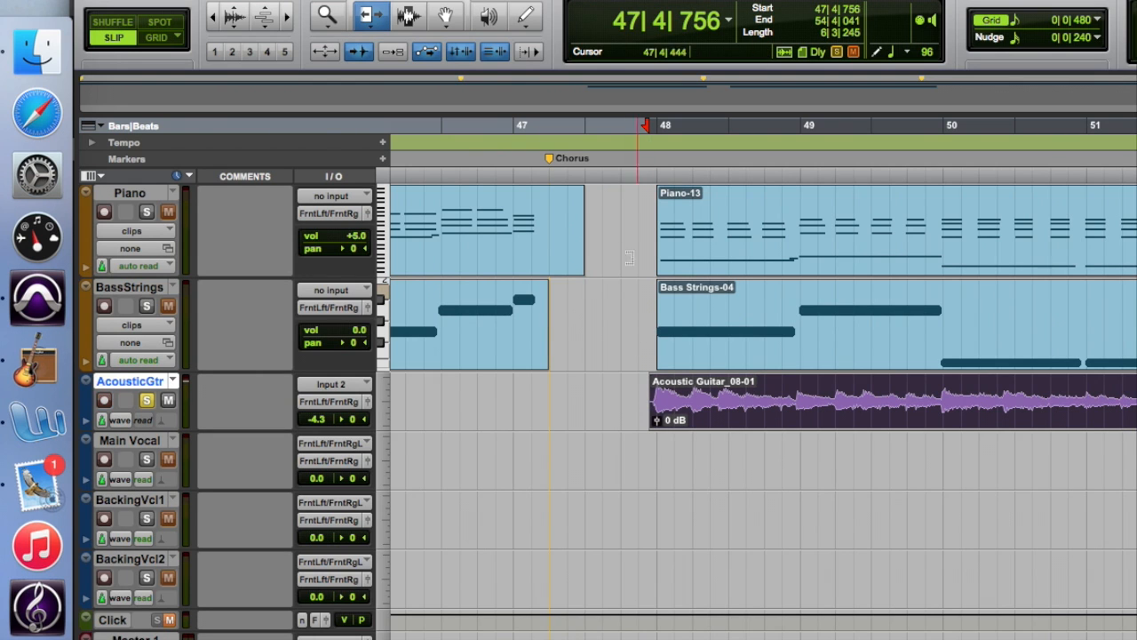
pyautogui.click(627, 122)
pyautogui.press('space')
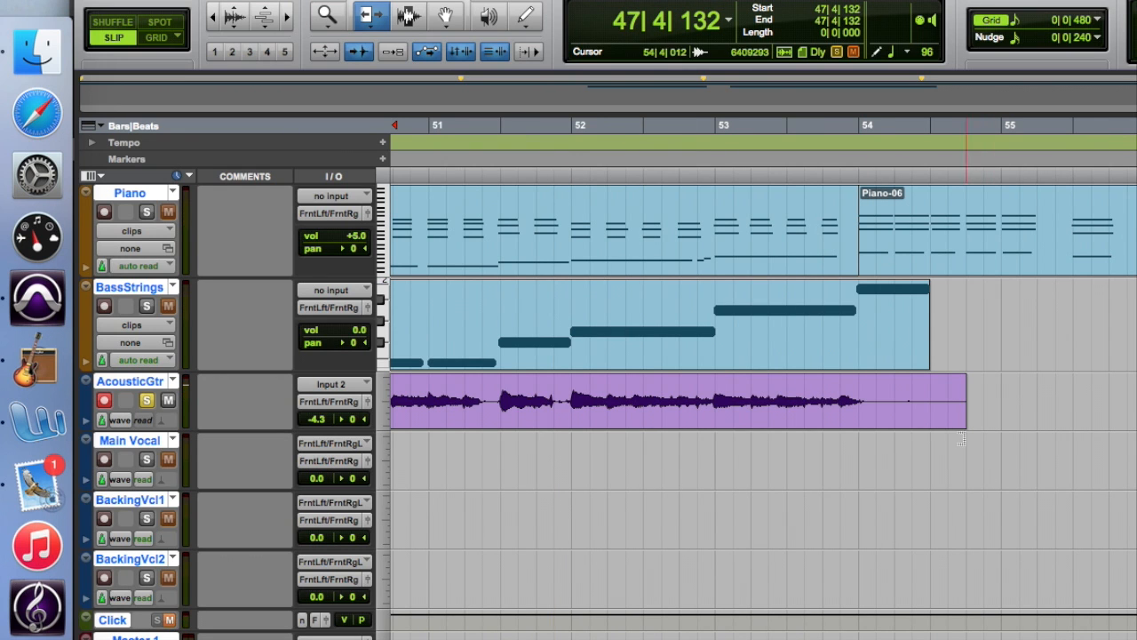
# Trim the end of the chorus guitar clip back to 54|1|000 in Grid mode and play its last bar.
pyautogui.moveTo(963, 414); pyautogui.dragTo(866, 424)
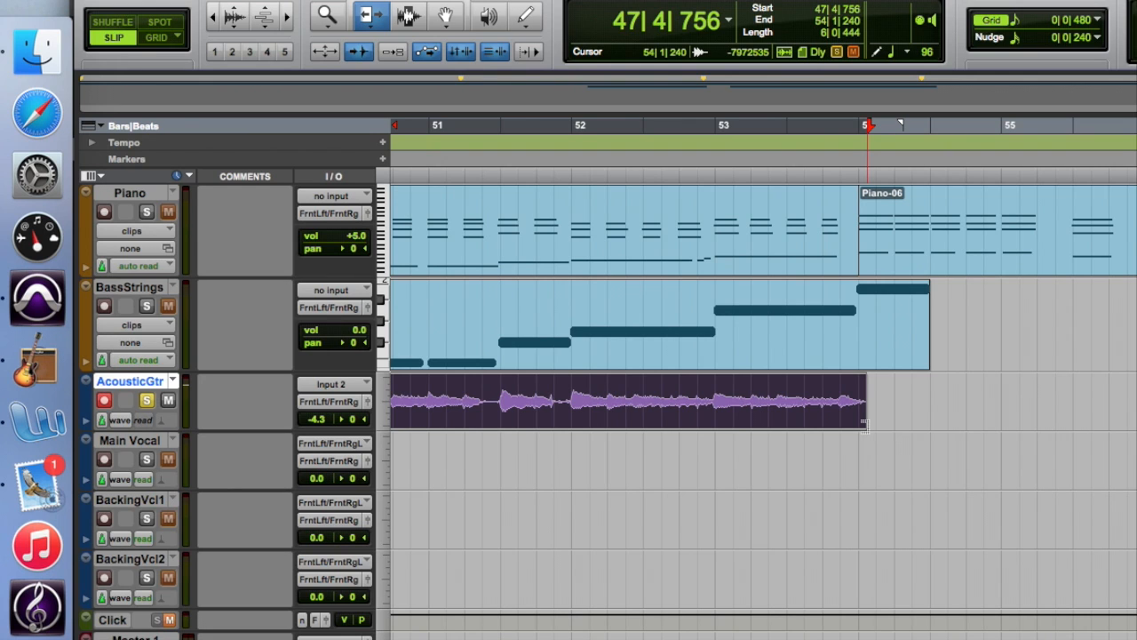
pyautogui.click(155, 40)
pyautogui.click(863, 428)
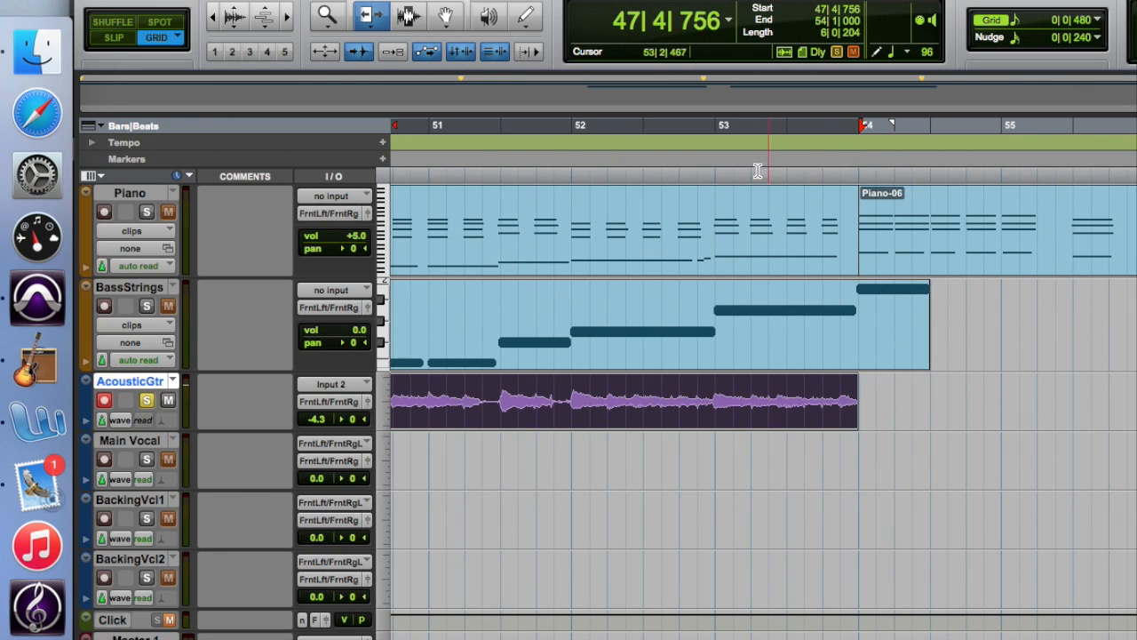
pyautogui.click(753, 132)
pyautogui.press('space')
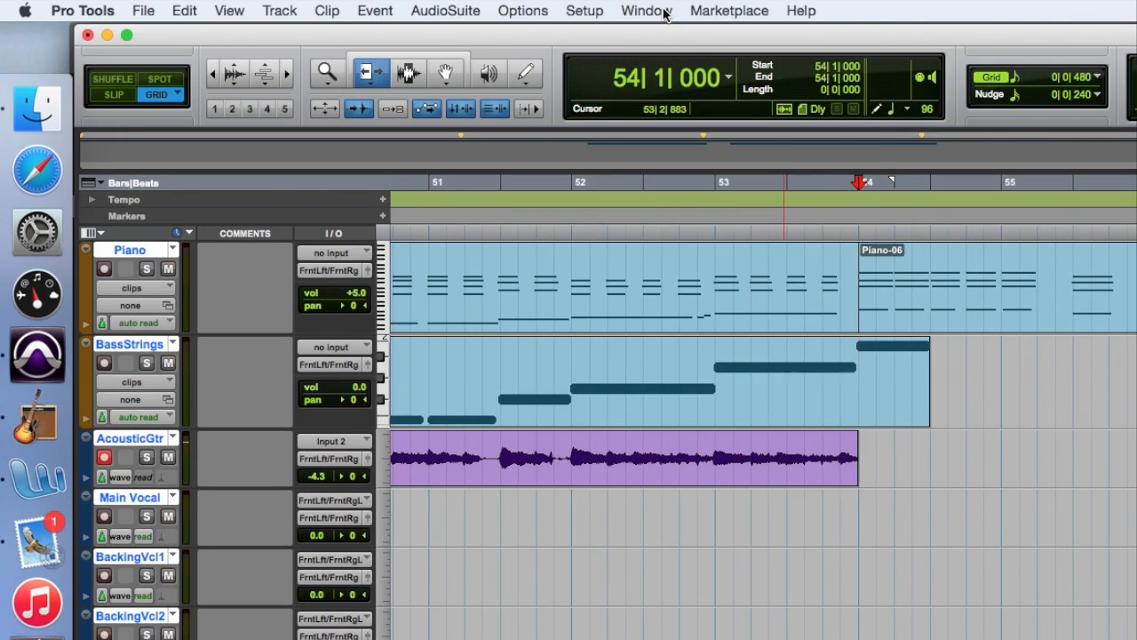
# Open the Transport window and record the closing guitar chord on the AcousticGtr track from 54|1|000.
pyautogui.click(662, 11)
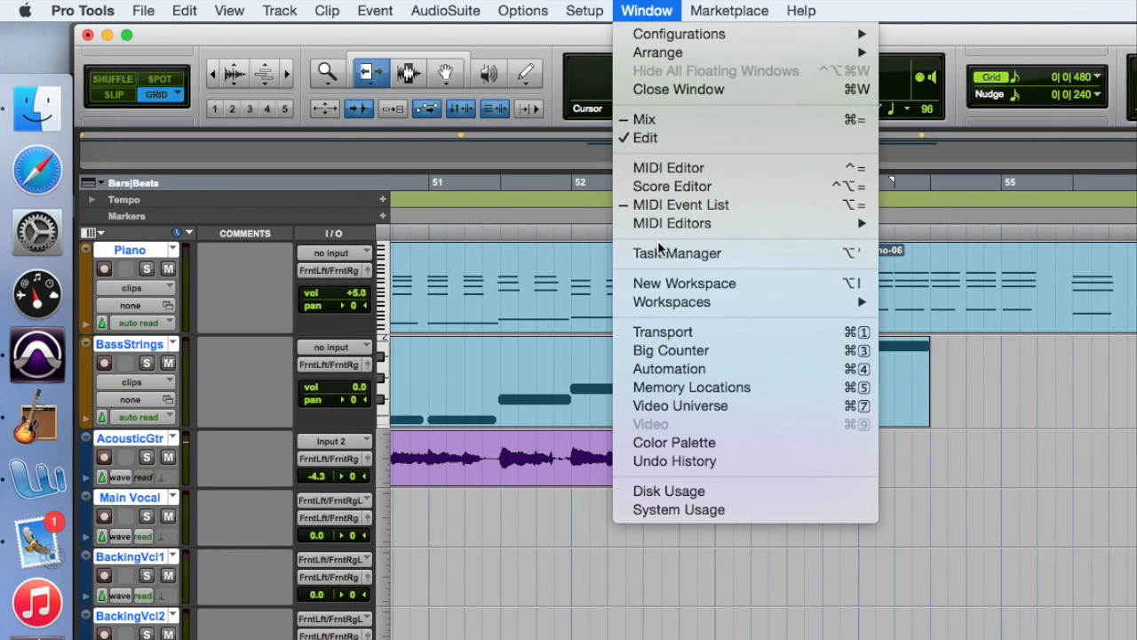
pyautogui.click(669, 329)
pyautogui.click(690, 582)
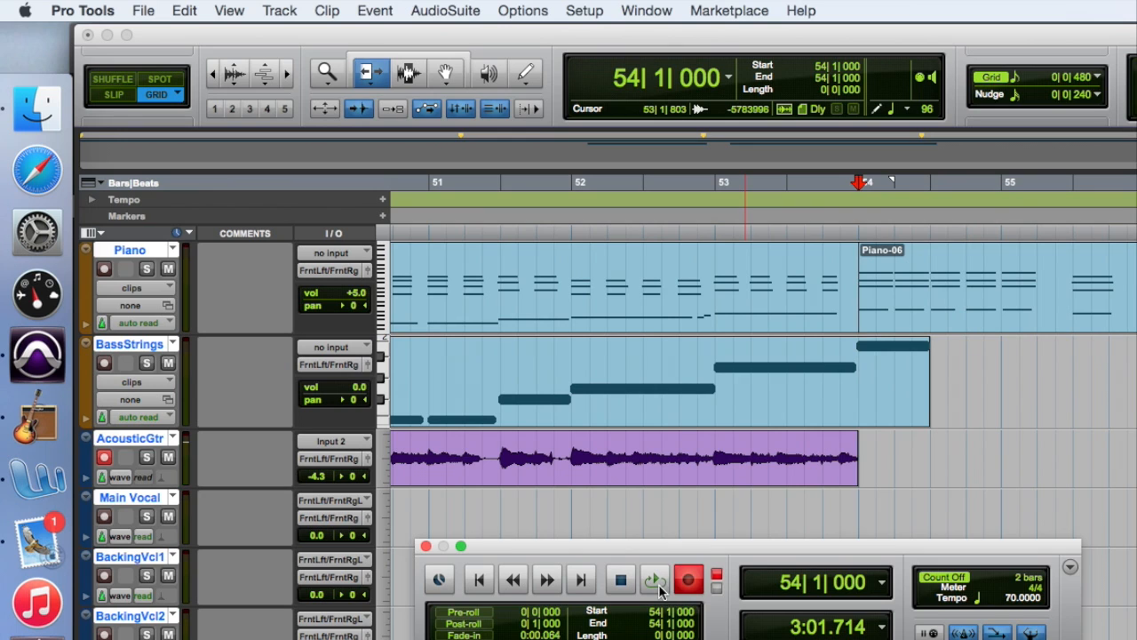
pyautogui.click(656, 581)
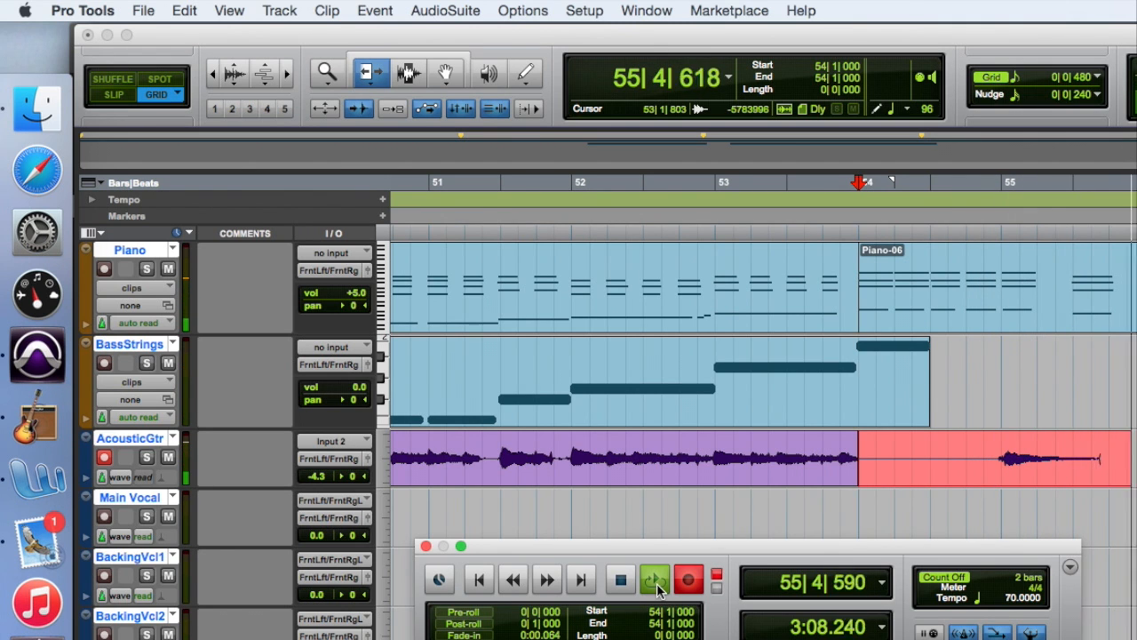
pyautogui.click(619, 583)
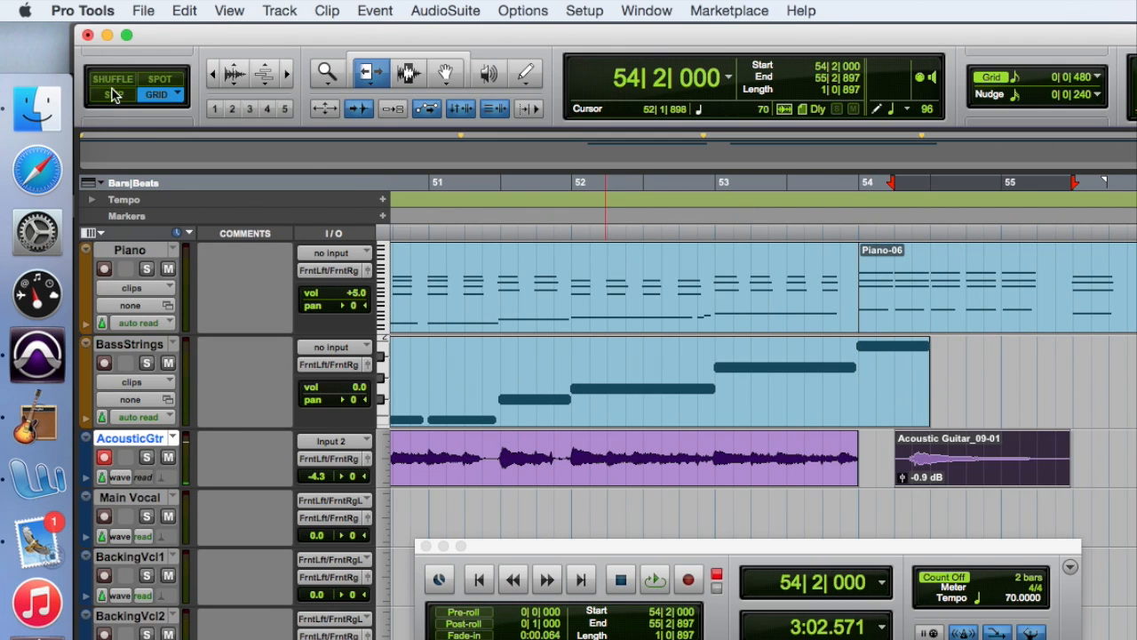
# Trim the start of Acoustic Guitar_09-01 to 54|2|320 in Slip mode and move the clip to 54|1|000 in Grid mode.
pyautogui.click(113, 95)
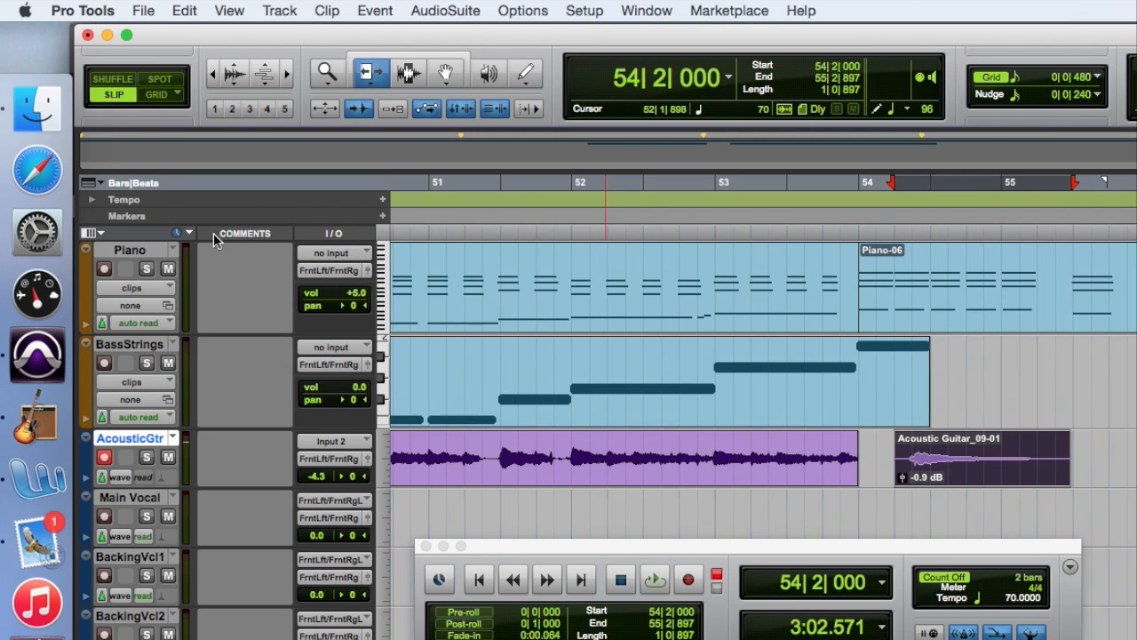
pyautogui.click(901, 473)
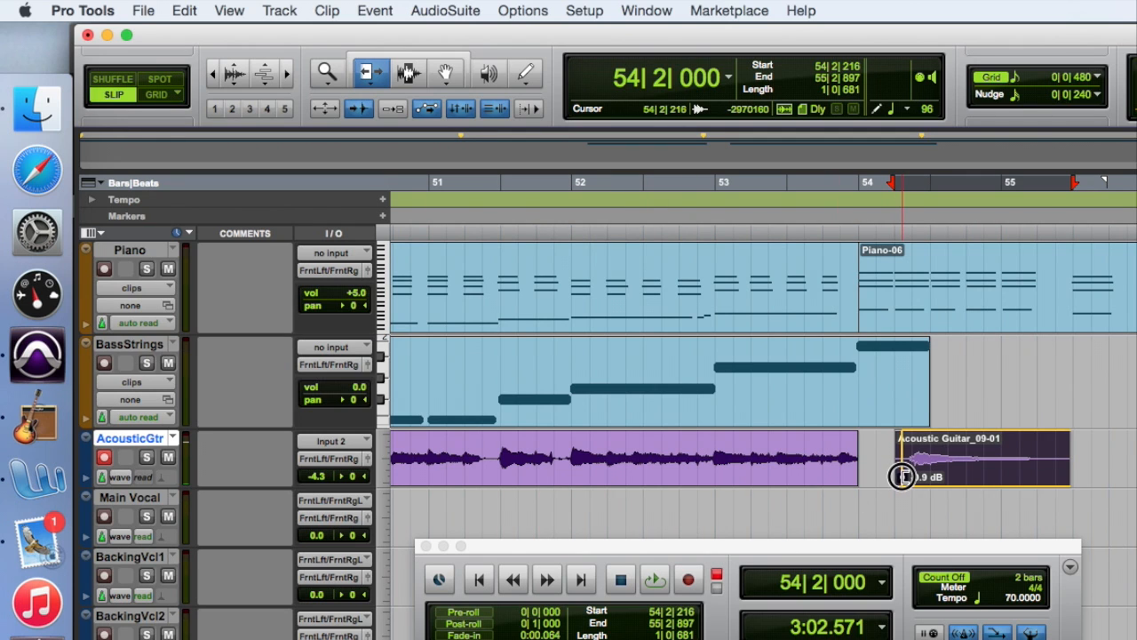
pyautogui.moveTo(903, 478); pyautogui.dragTo(906, 478)
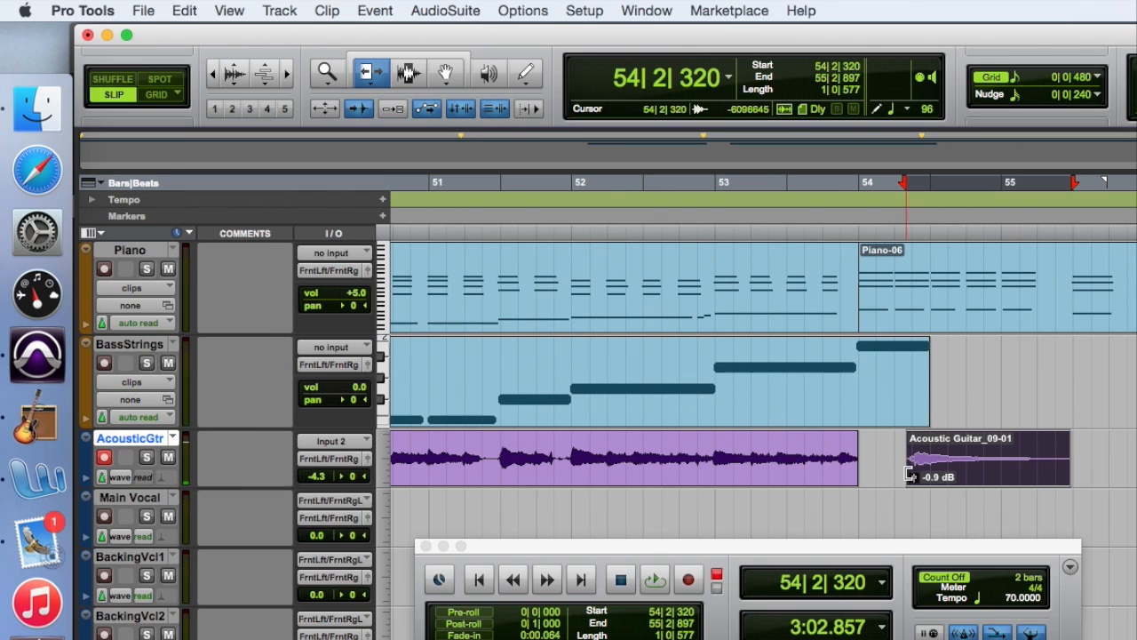
pyautogui.press('F8')
pyautogui.moveTo(983, 455); pyautogui.dragTo(962, 478)
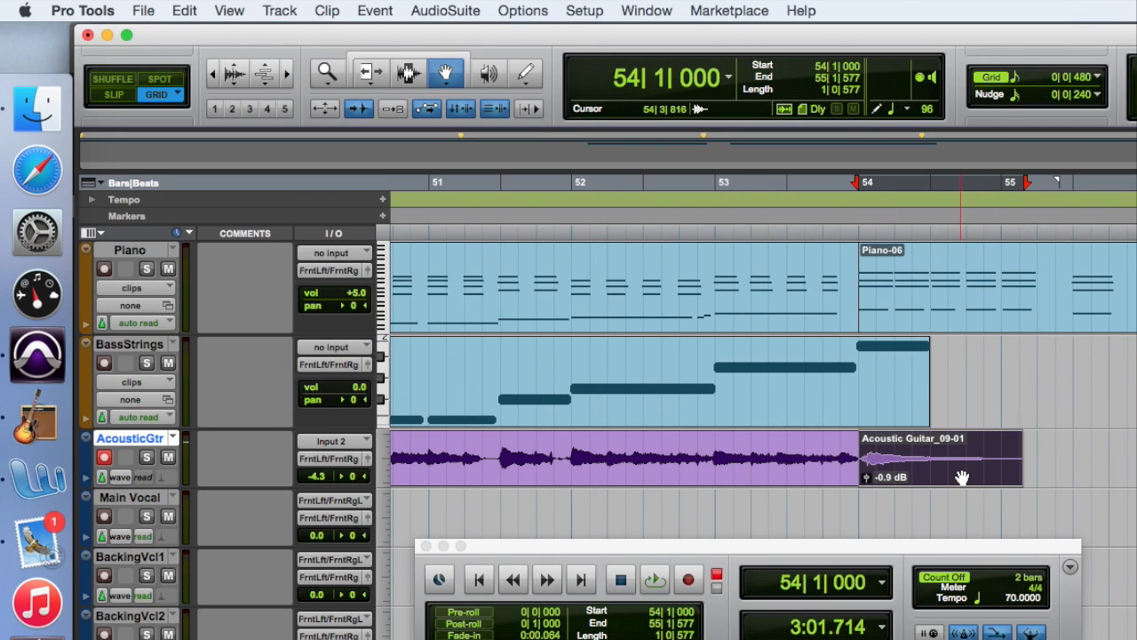
# Disarm and solo the AcousticGtr track, and play the join between the two guitar clips from 53|2|000.
pyautogui.click(748, 187)
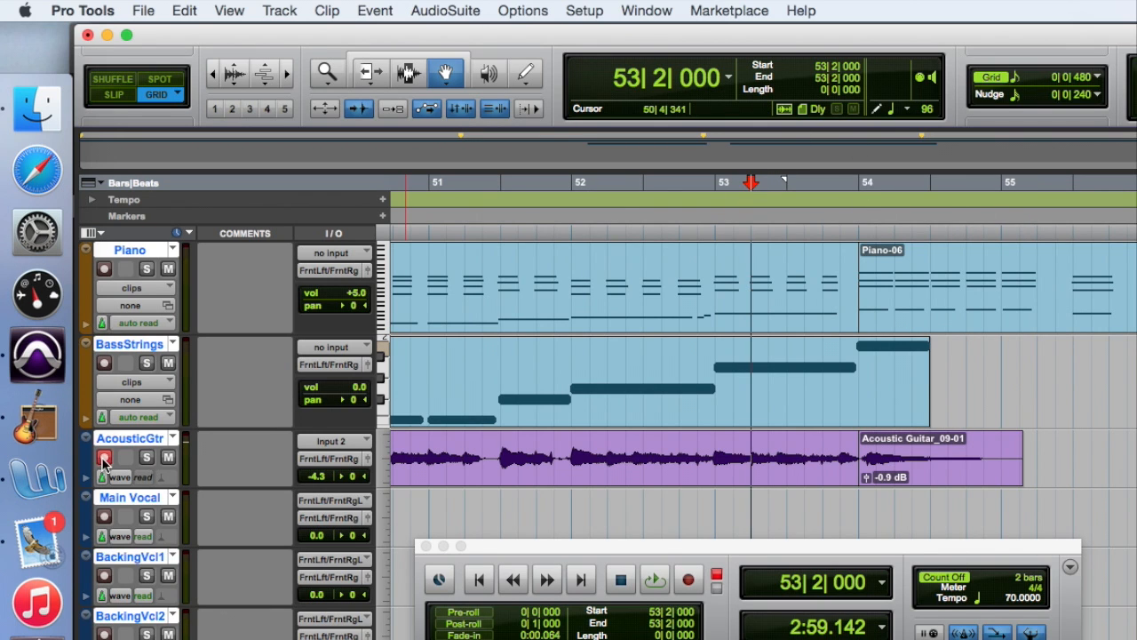
pyautogui.click(147, 457)
pyautogui.press('space')
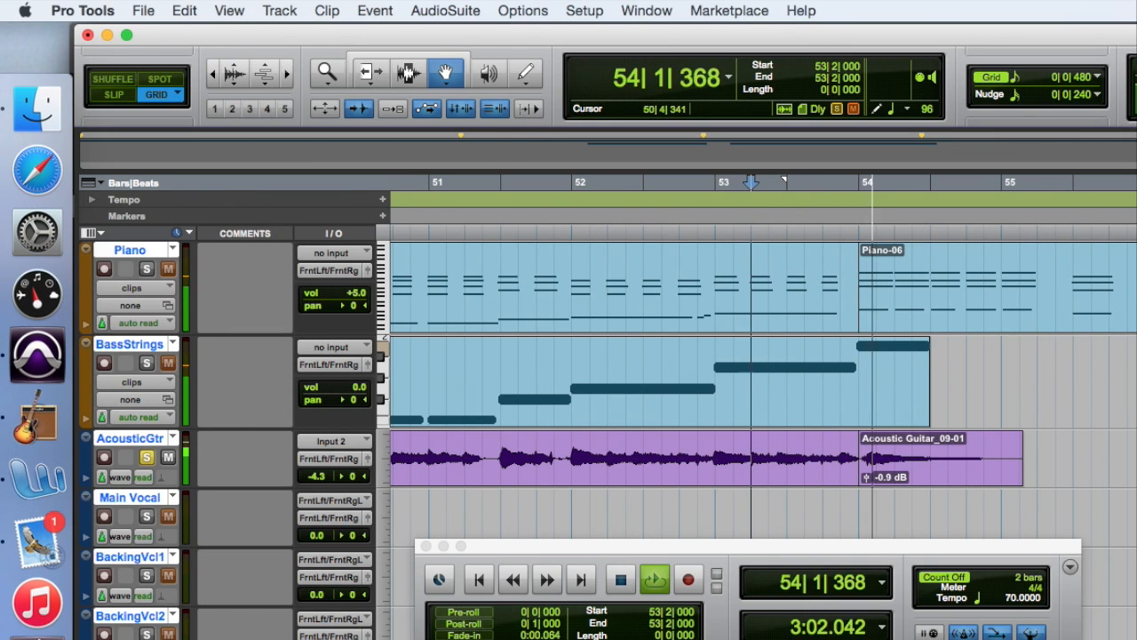
pyautogui.press('space')
# Trim the start of Acoustic Guitar_09-01 to 54|1|097 in Slip mode and move it back to 54|1|000 on the grid.
pyautogui.press('super+bracketright')
pyautogui.press('super+bracketright')
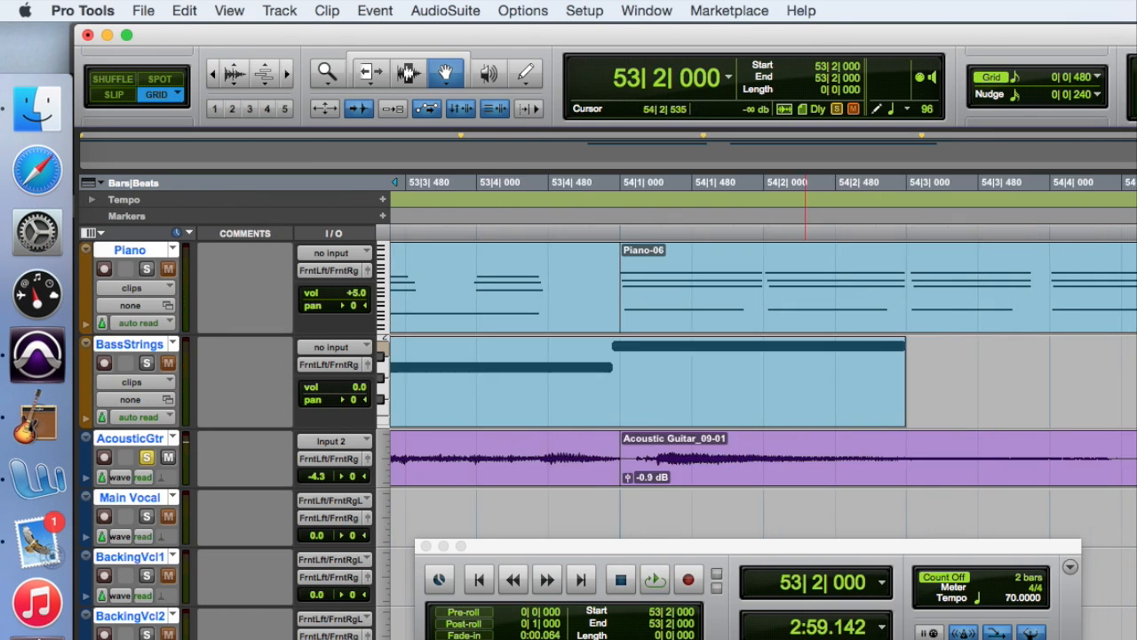
pyautogui.click(379, 77)
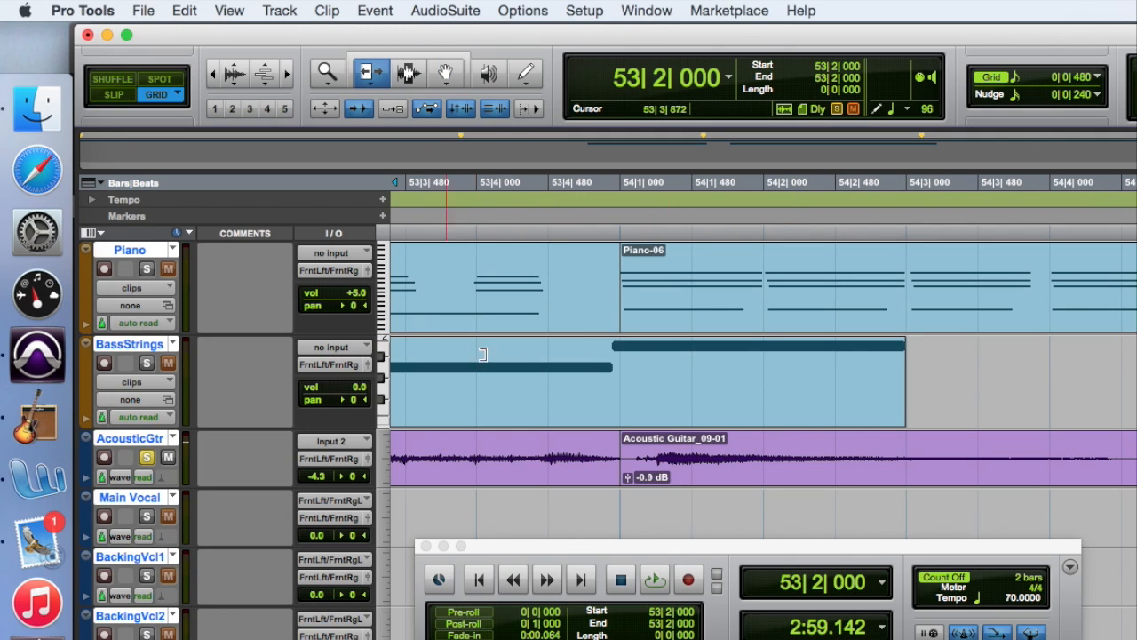
pyautogui.click(626, 474)
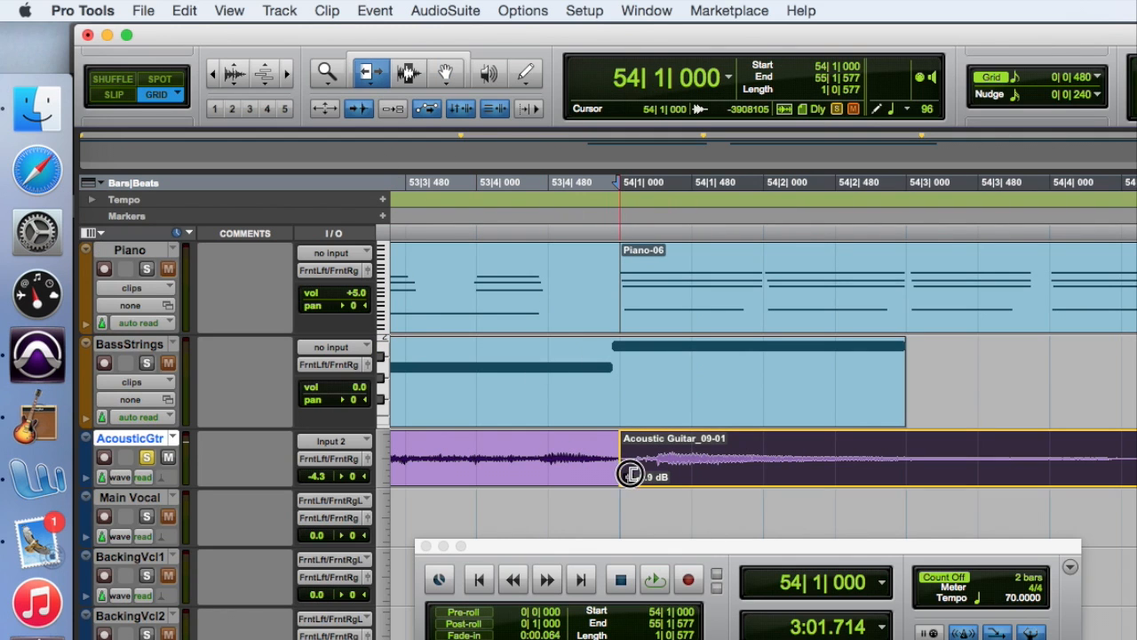
pyautogui.click(114, 96)
pyautogui.moveTo(621, 477); pyautogui.dragTo(636, 477)
pyautogui.click(447, 73)
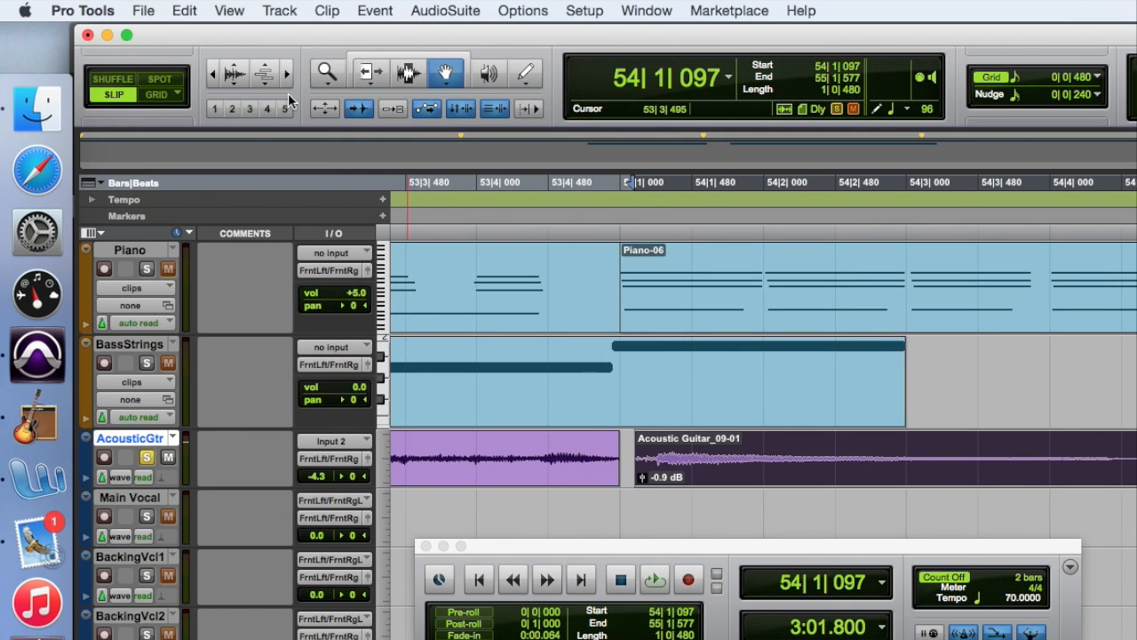
pyautogui.click(159, 95)
pyautogui.moveTo(672, 461); pyautogui.dragTo(667, 467)
# Play the join from 53|3|480 with the guitar soloed, and again with the AcousticGtr track unsoloed.
pyautogui.click(429, 192)
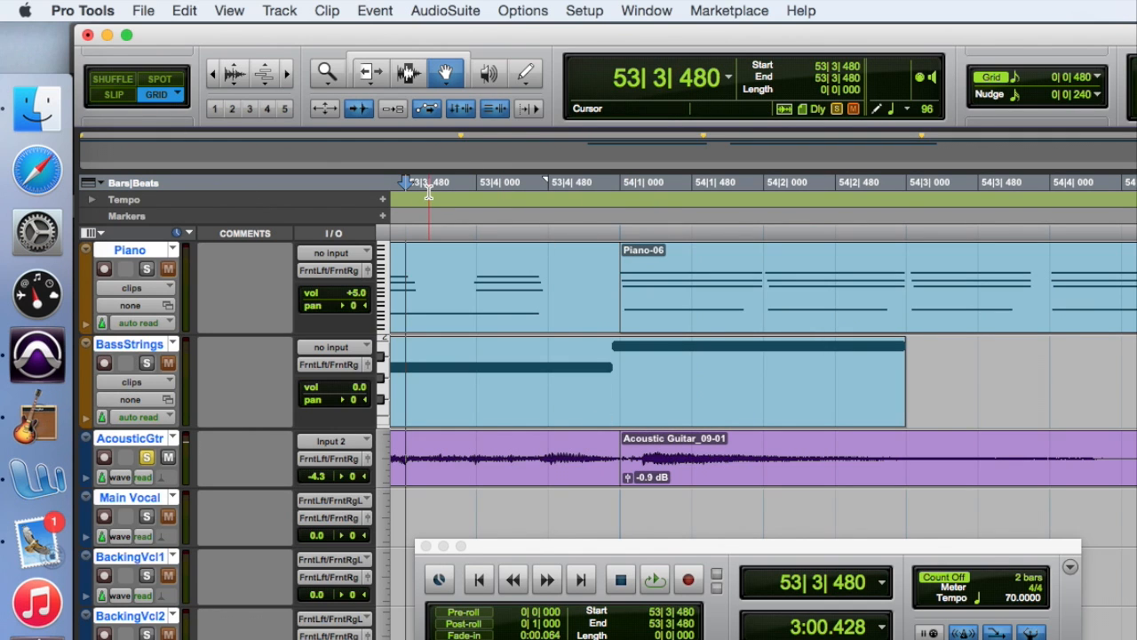
pyautogui.press('space')
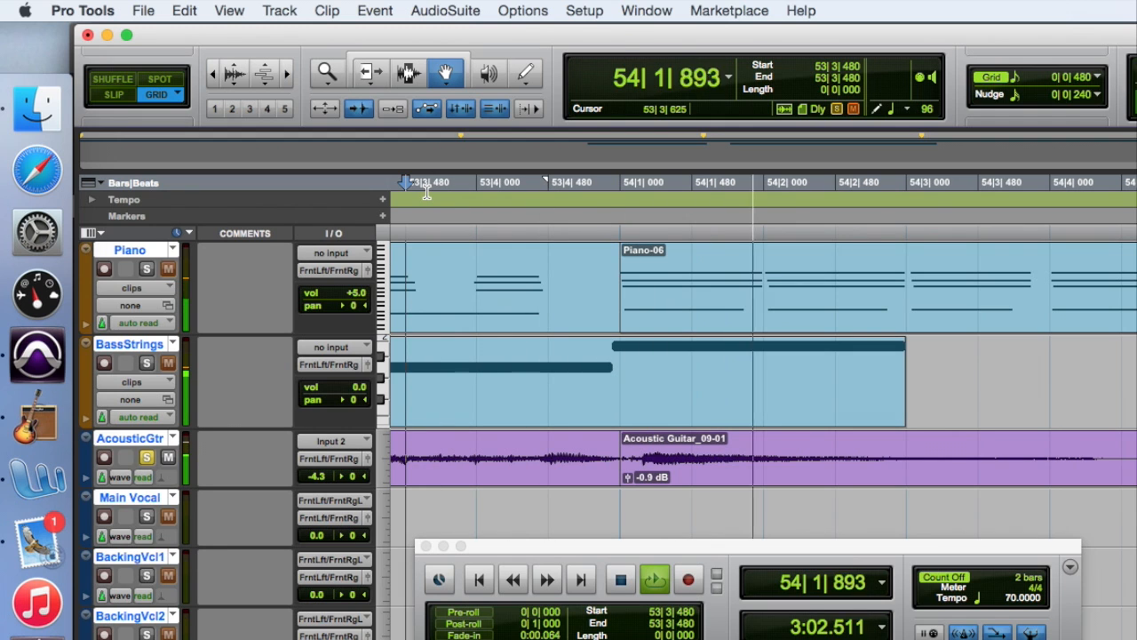
pyautogui.press('space')
pyautogui.click(146, 457)
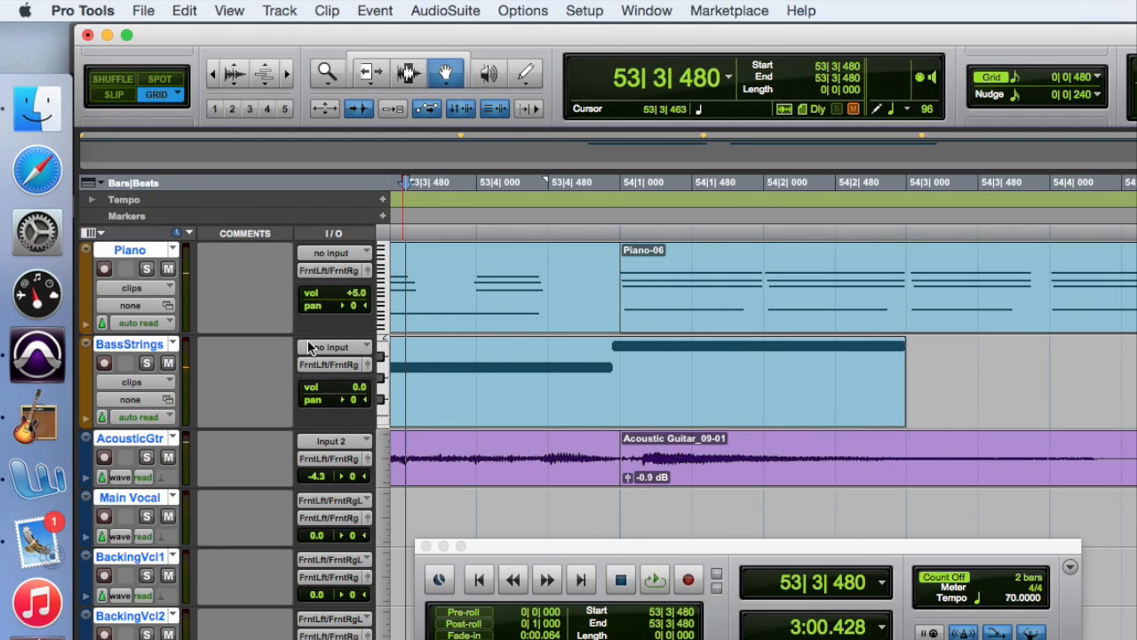
pyautogui.press('space')
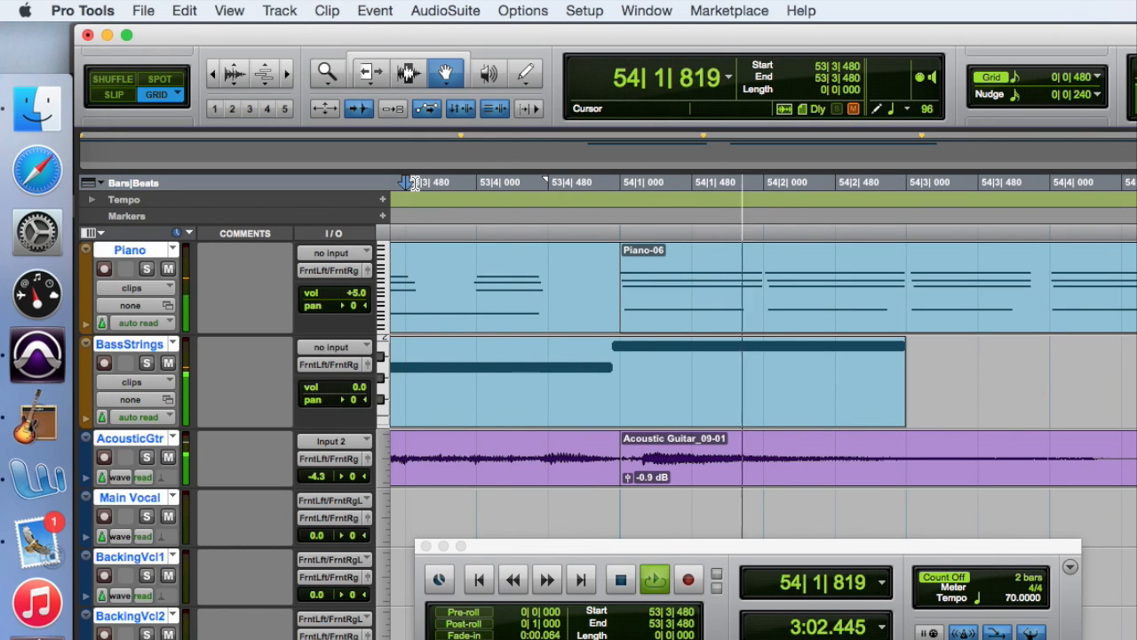
pyautogui.press('space')
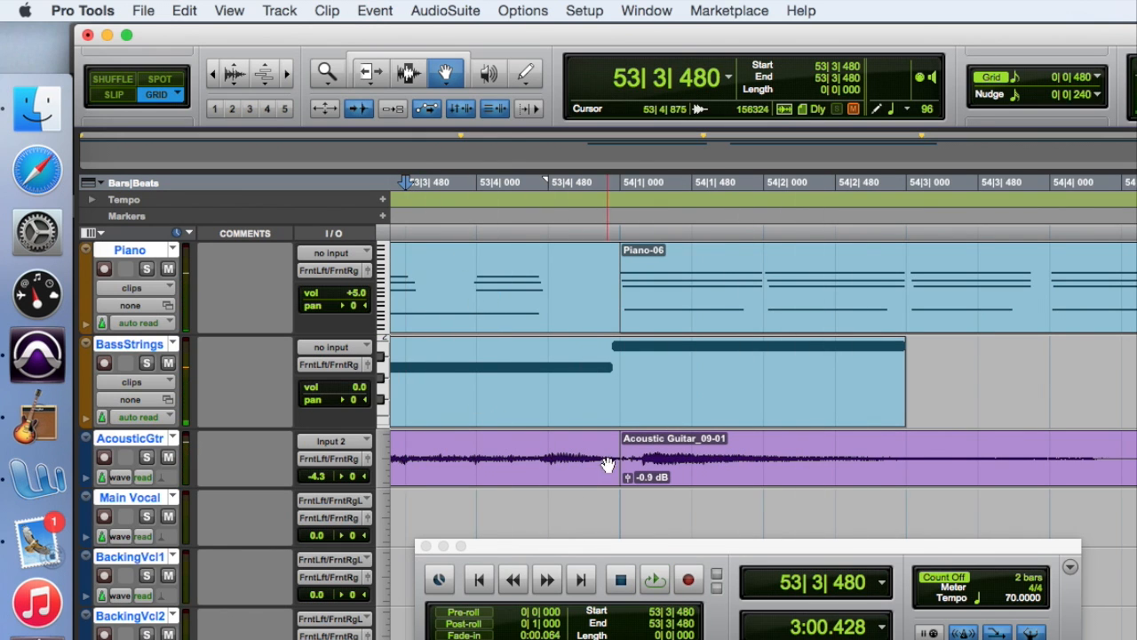
# Trim the start of Acoustic Guitar_09-01 further to 54|1|090 in Slip mode and realign it to 54|1|000 in Grid mode.
pyautogui.click(362, 67)
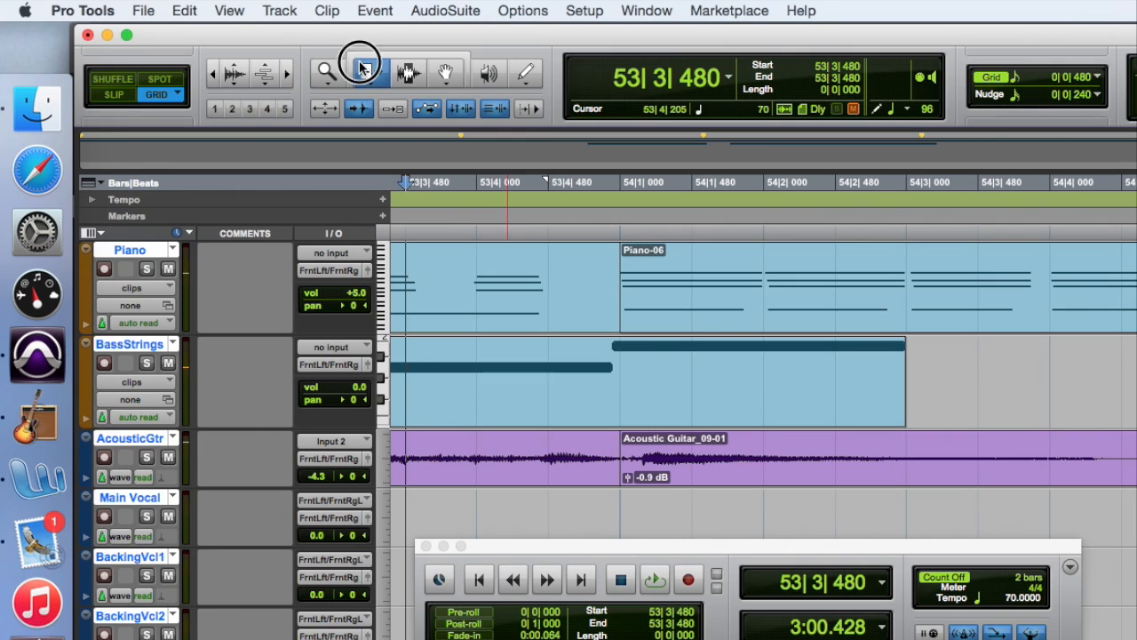
pyautogui.doubleClick(627, 477)
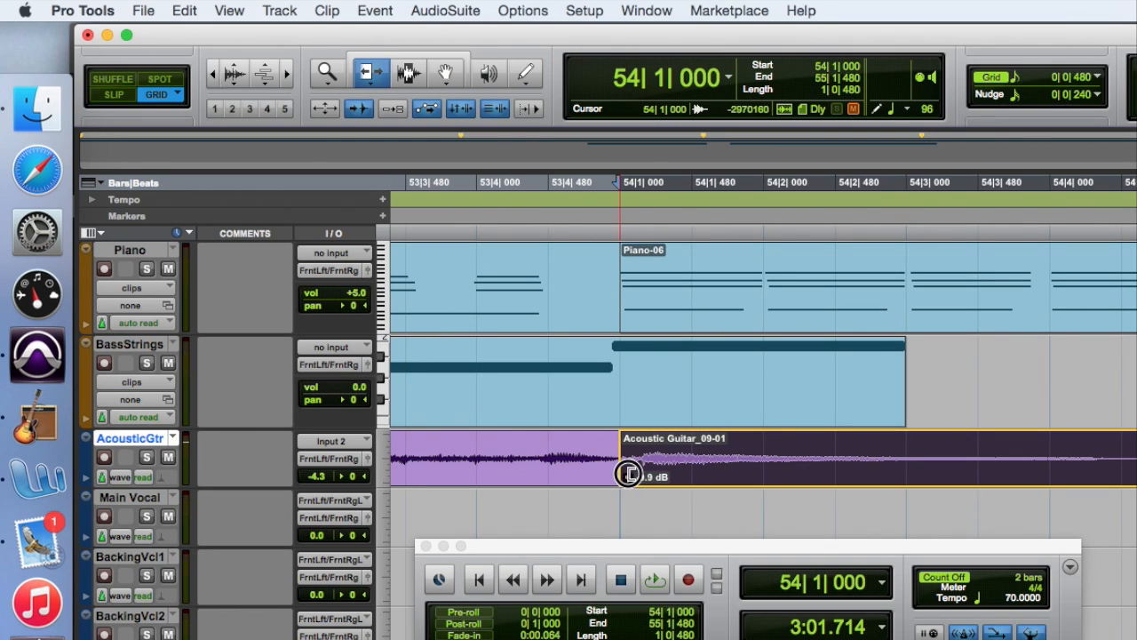
pyautogui.click(118, 94)
pyautogui.moveTo(627, 470); pyautogui.dragTo(634, 471)
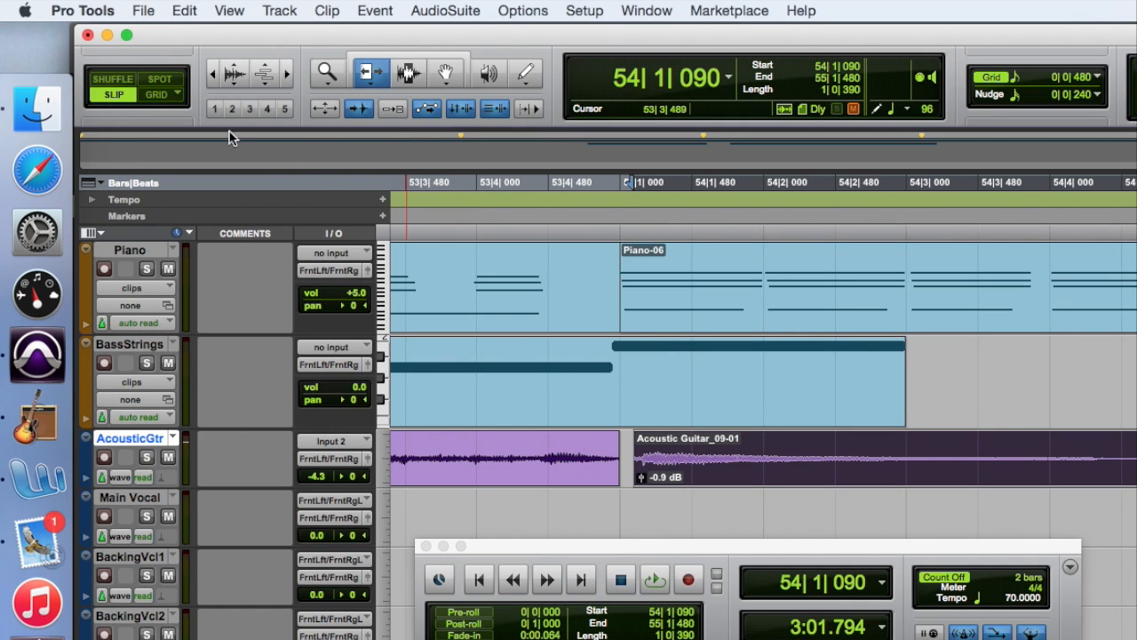
pyautogui.click(157, 97)
pyautogui.click(446, 75)
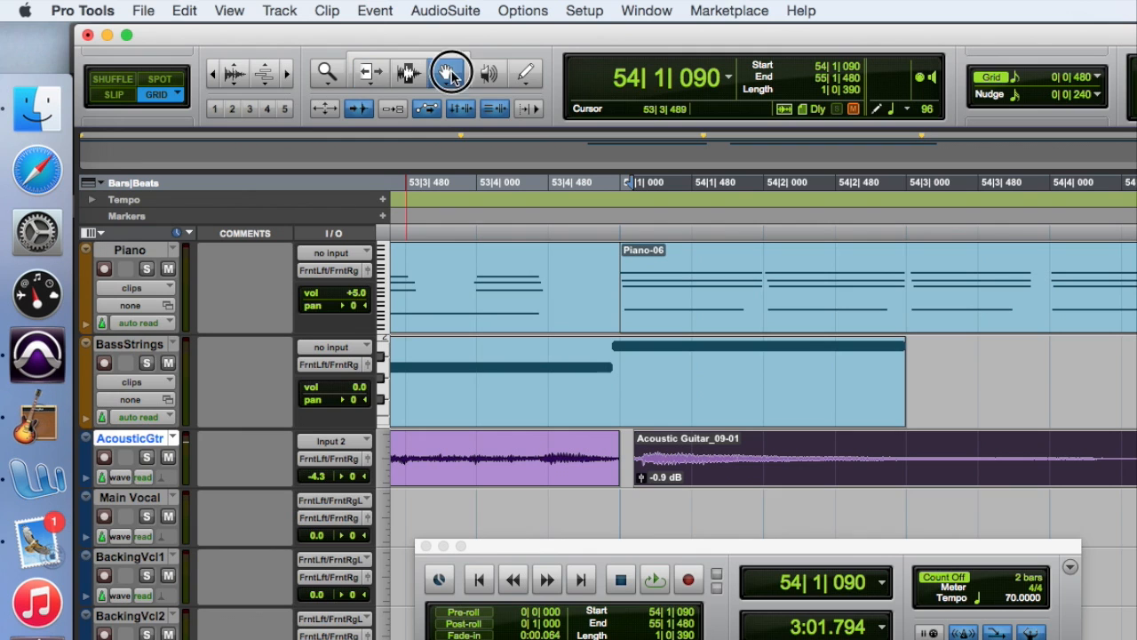
pyautogui.moveTo(743, 464); pyautogui.dragTo(721, 456)
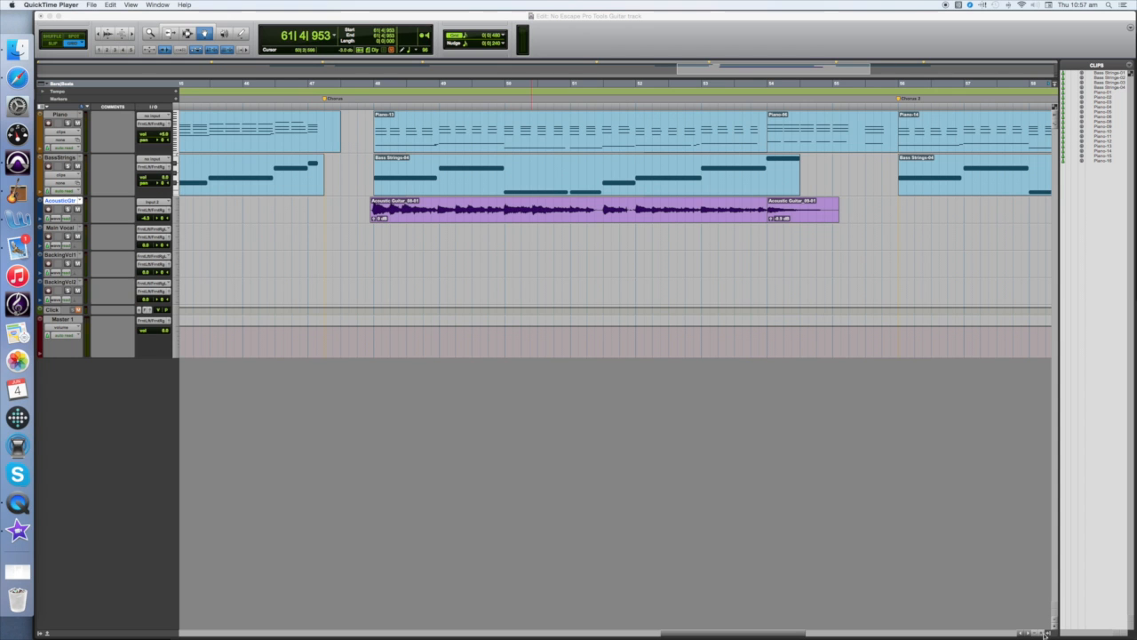
# Extend the start of the first acoustic guitar clip to 47|4|480, just before the chorus piano part.
pyautogui.click(1042, 634)
pyautogui.click(1042, 633)
pyautogui.hscroll(1, 565, 310)
pyautogui.hscroll(-6, 566, 309)
pyautogui.hscroll(-10, 566, 309)
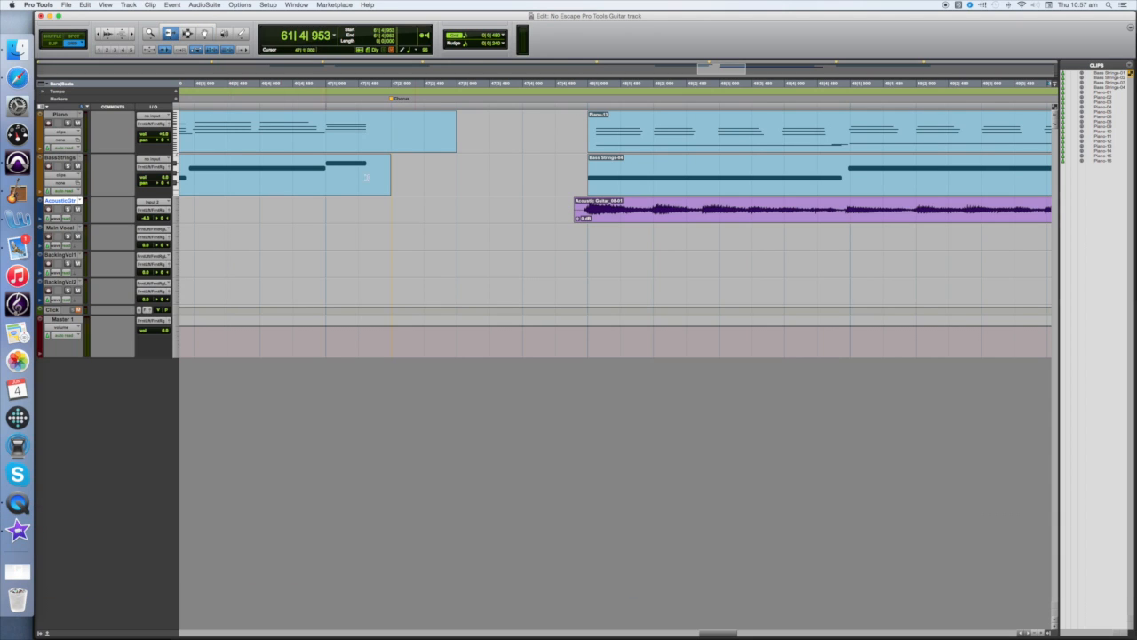
pyautogui.click(574, 213)
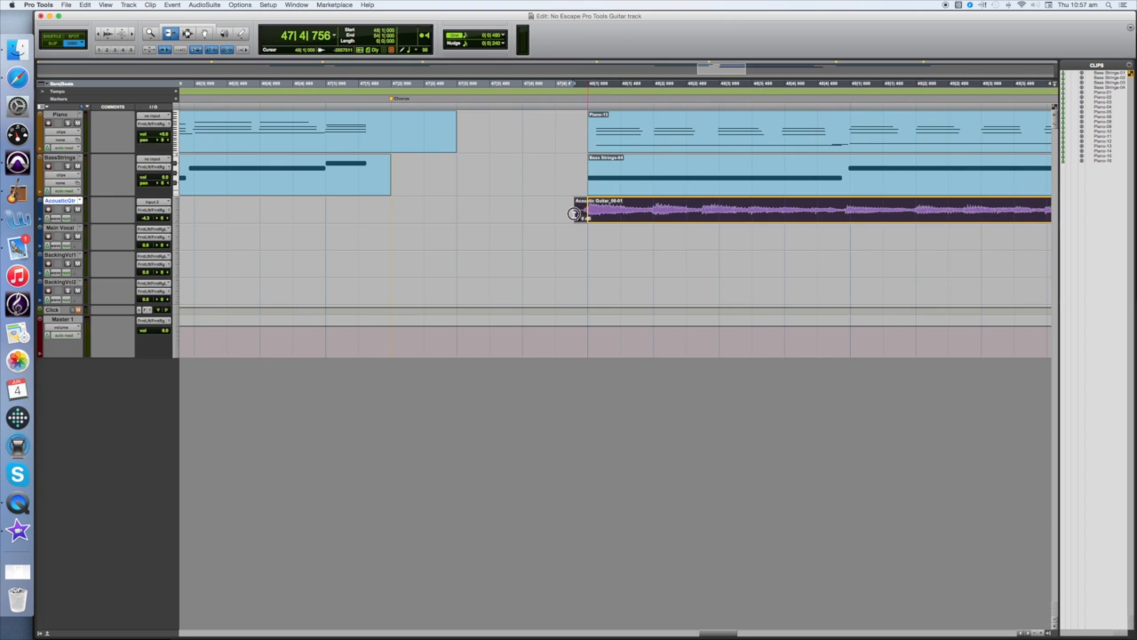
pyautogui.moveTo(564, 214); pyautogui.dragTo(565, 216)
# Trim the end of the second acoustic guitar clip back to 55|1|000.
pyautogui.hscroll(10, 535, 247)
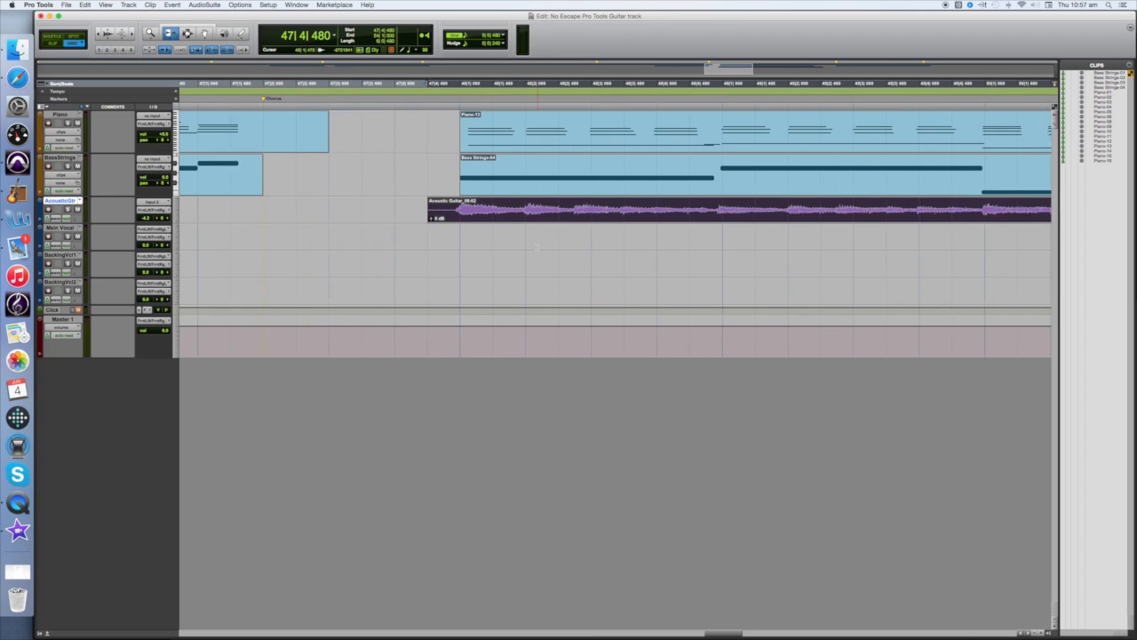
pyautogui.hscroll(2, 535, 247)
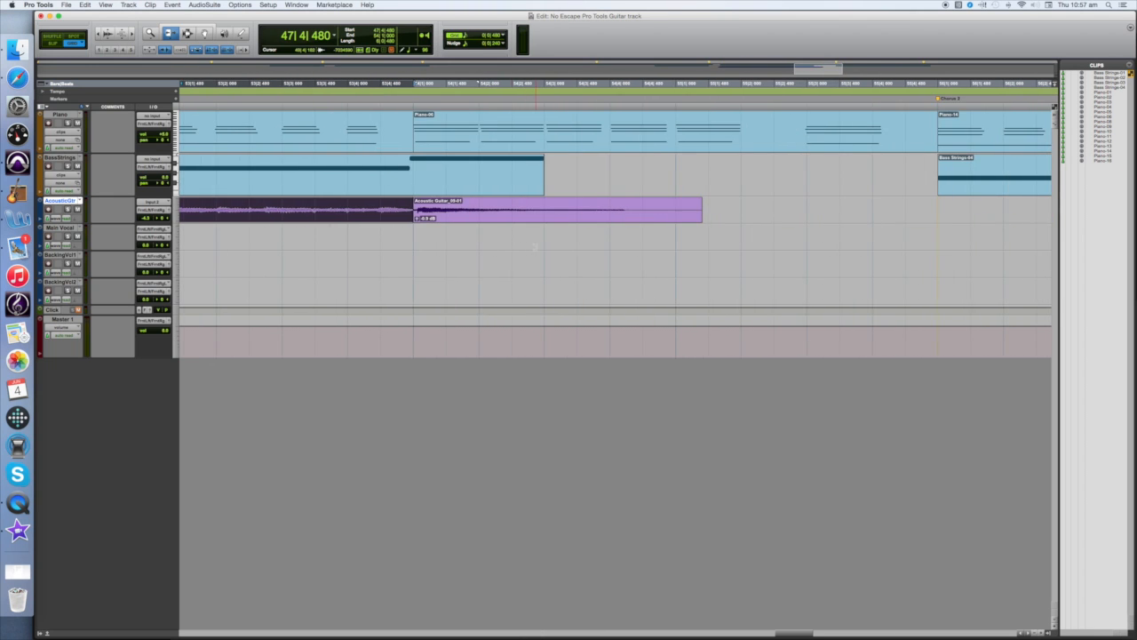
pyautogui.moveTo(699, 216); pyautogui.dragTo(682, 217)
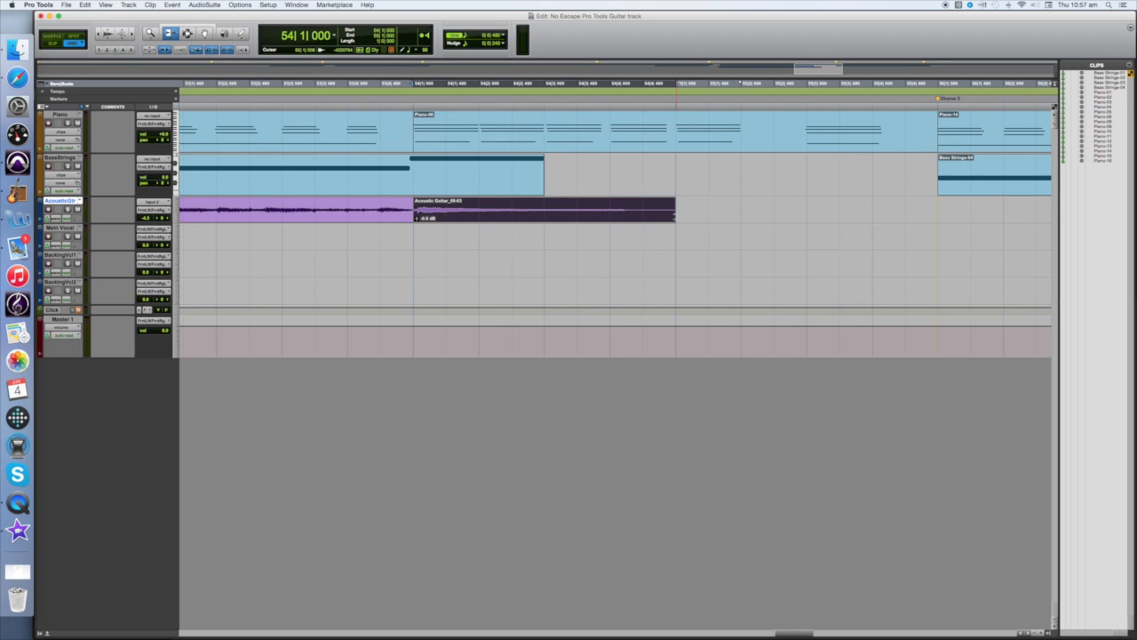
# Select both guitar clips on the AcousticGtr track from 47|4|480 to 55|1|000 with the Selector and copy them.
pyautogui.click(1039, 635)
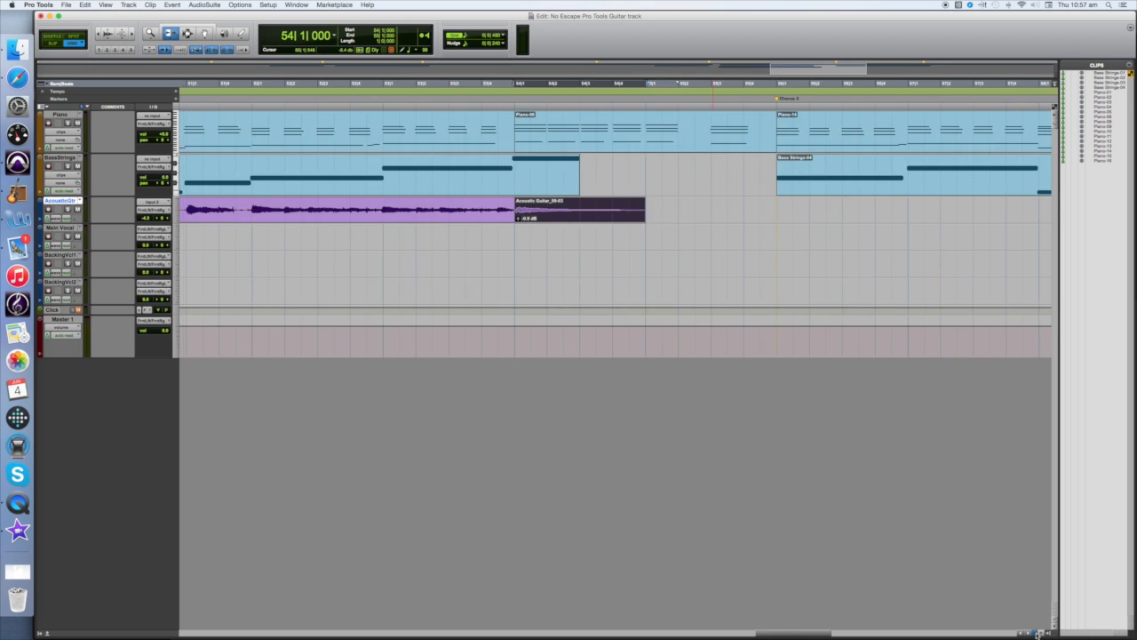
pyautogui.click(1038, 634)
pyautogui.click(1038, 635)
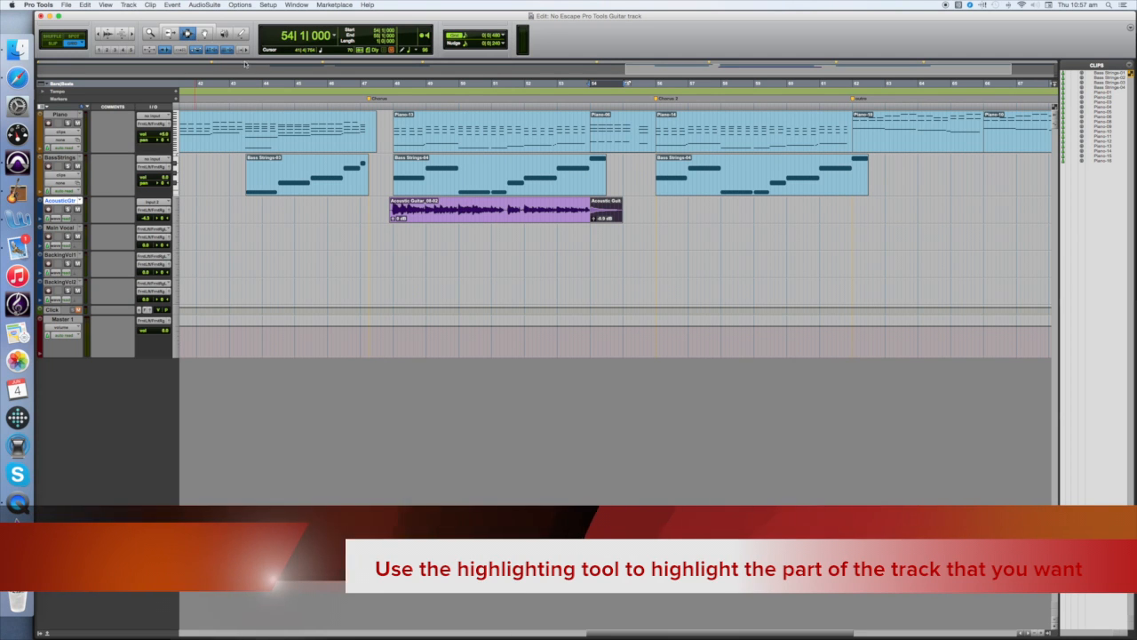
pyautogui.click(632, 217)
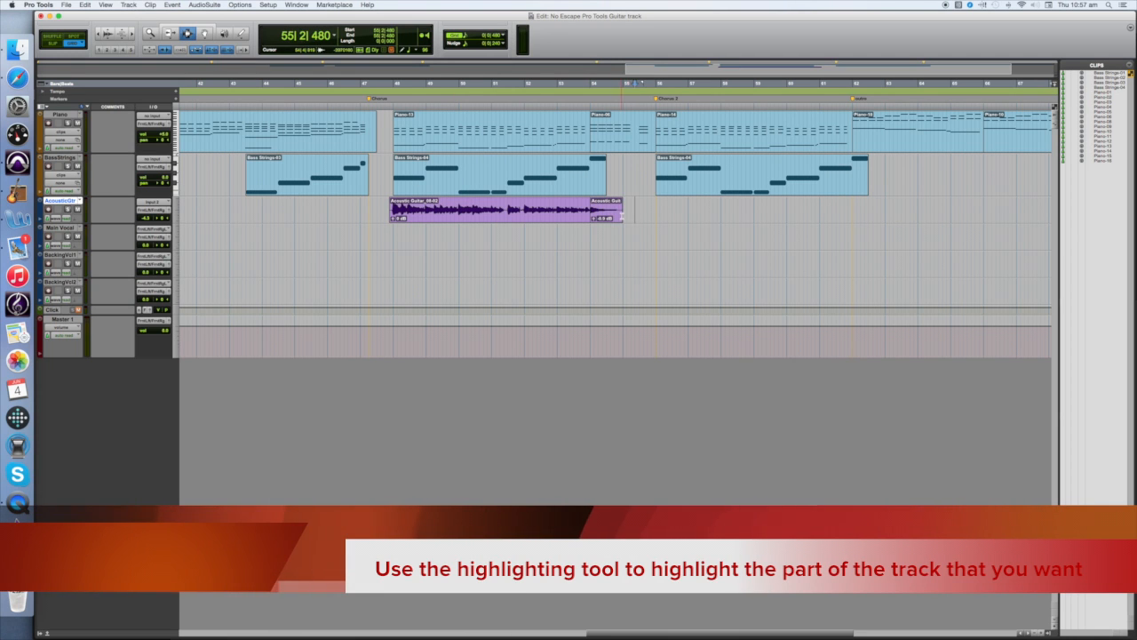
pyautogui.moveTo(630, 217); pyautogui.dragTo(391, 216)
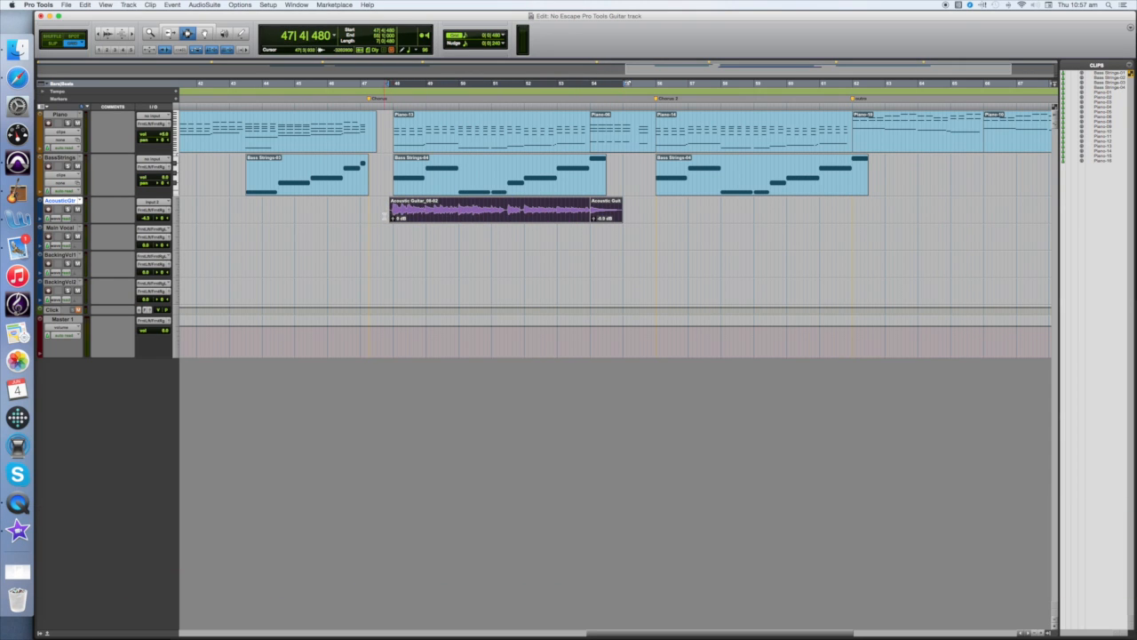
pyautogui.press('super+c')
# Paste the copied guitar part on the AcousticGtr track at 55|4|480 and play the start of Chorus 2 from 55|4|000.
pyautogui.click(1042, 634)
pyautogui.click(1042, 634)
pyautogui.hscroll(5, 966, 577)
pyautogui.hscroll(15, 969, 577)
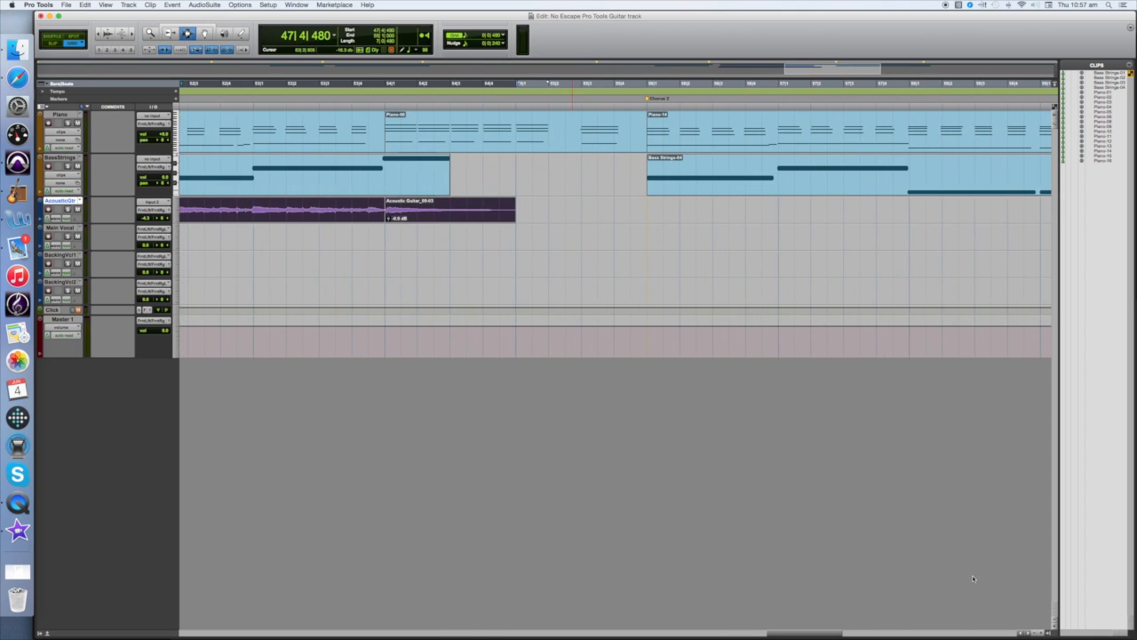
pyautogui.click(631, 213)
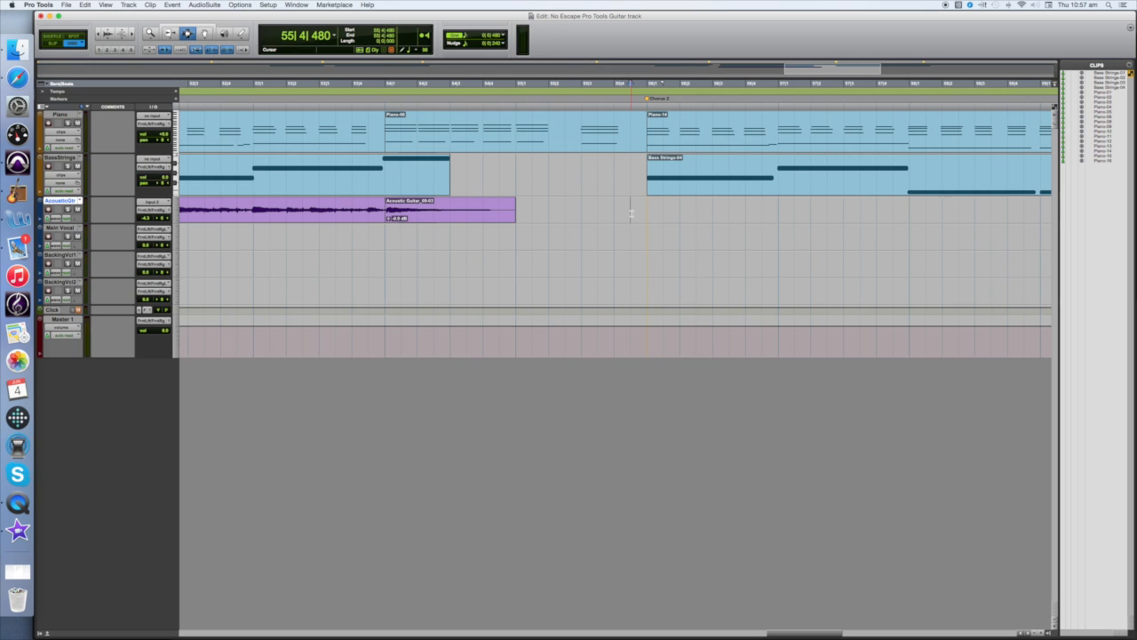
pyautogui.press('super+v')
pyautogui.press('space')
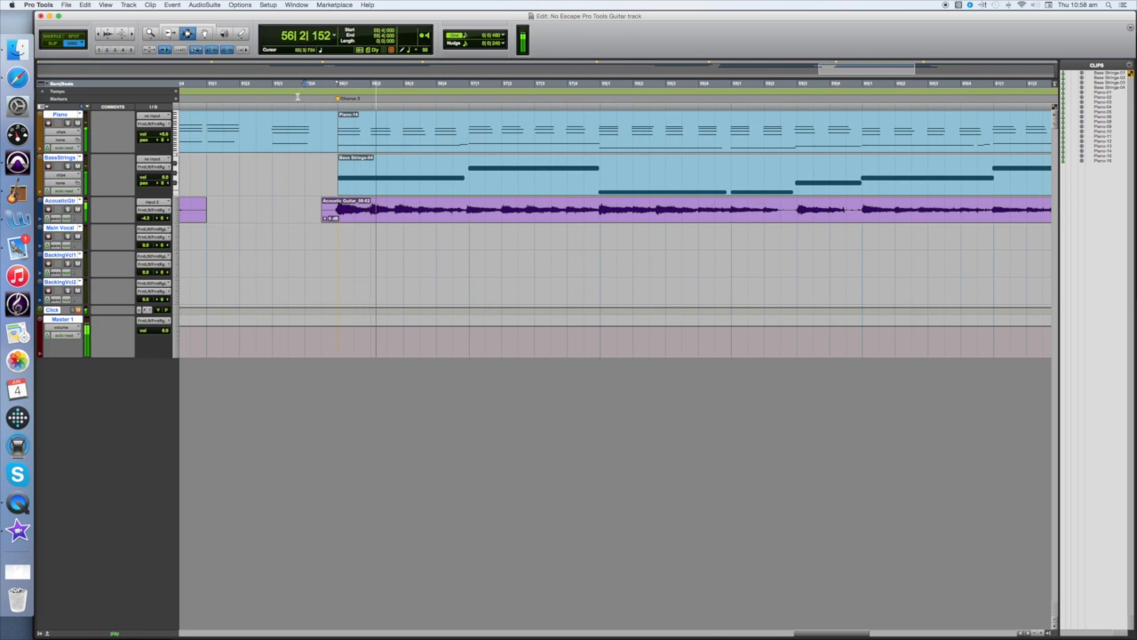
pyautogui.press('space')
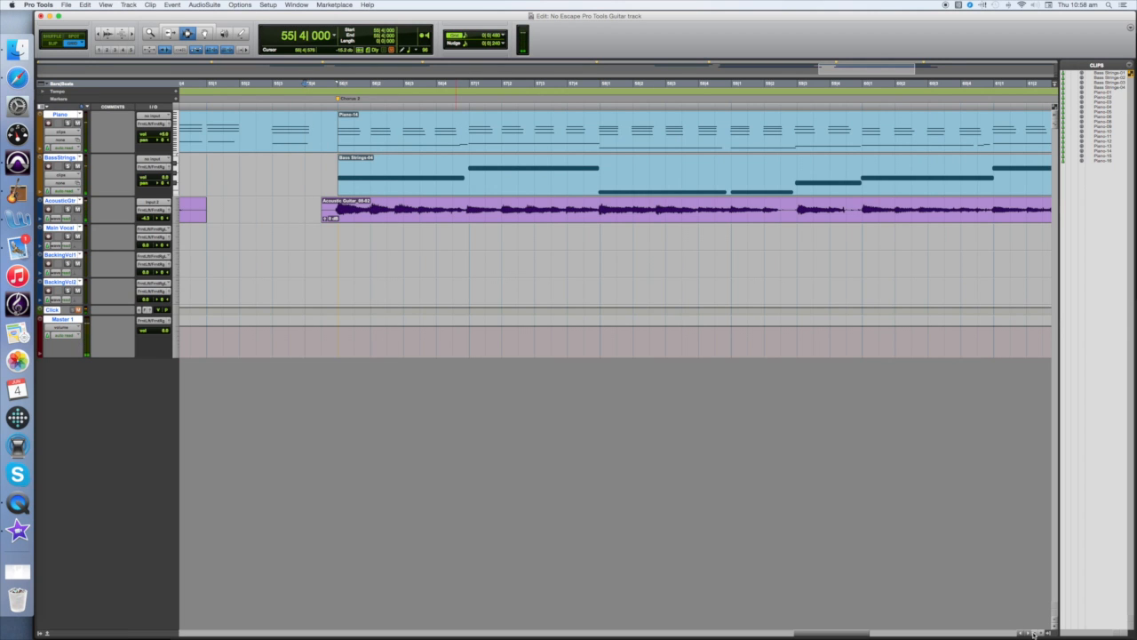